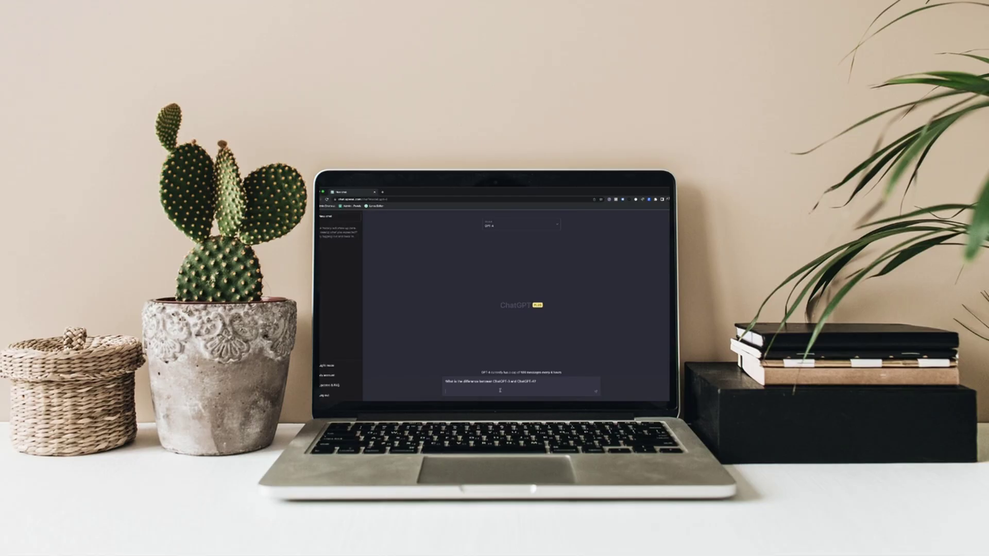
Step: Start a new site on wix.com to reach the AI site-creation page
key("Return")
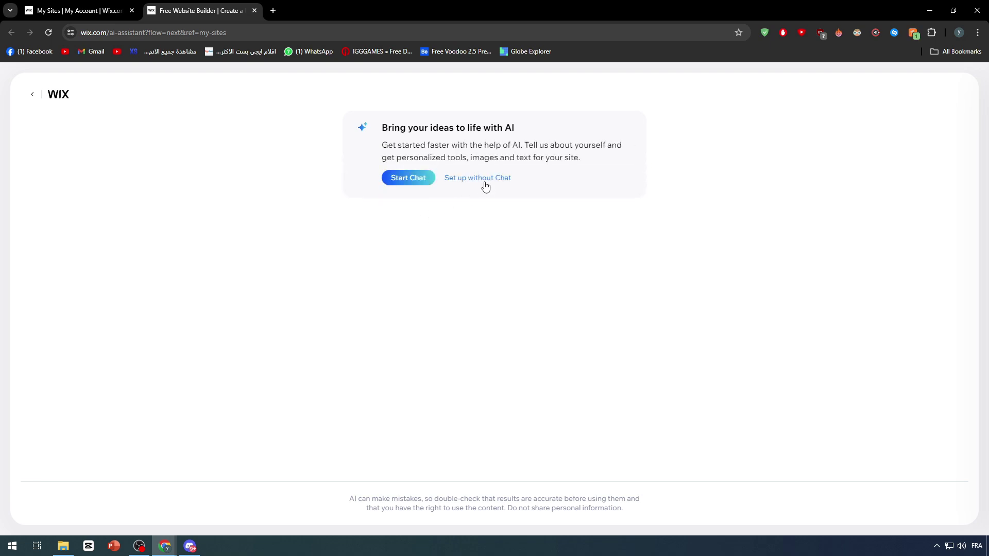
Step: Skip the AI chat and build a site from the Online Store example
left_click(478, 178)
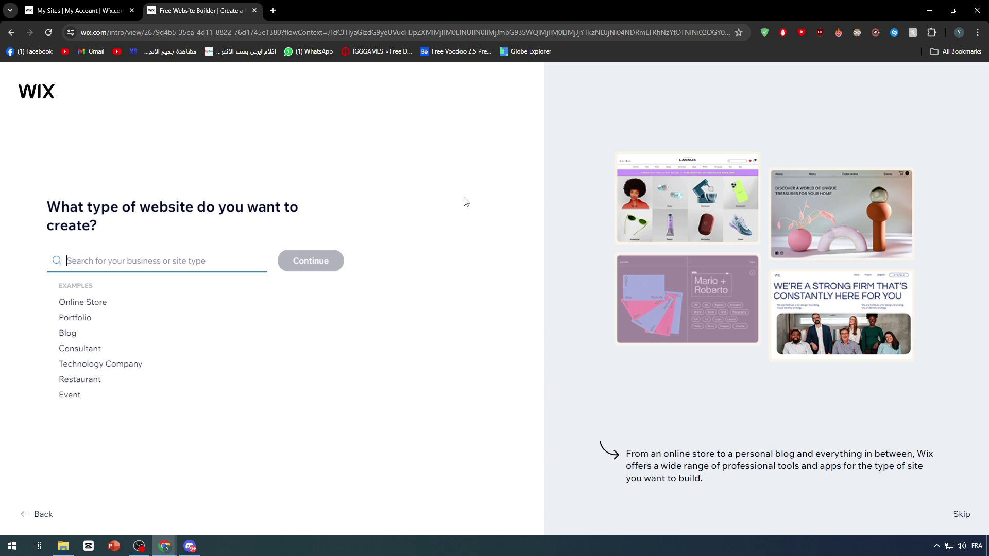
left_click(88, 302)
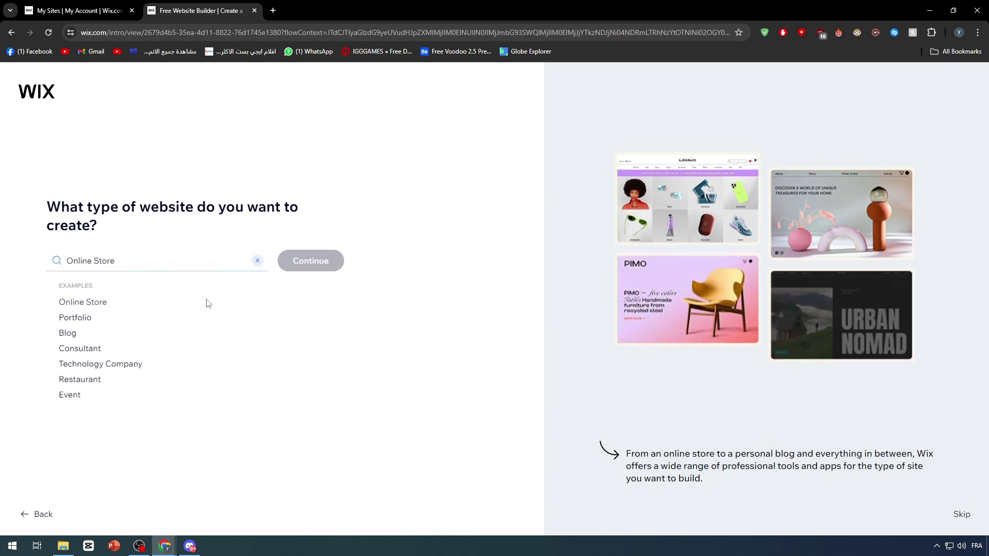
left_click(317, 263)
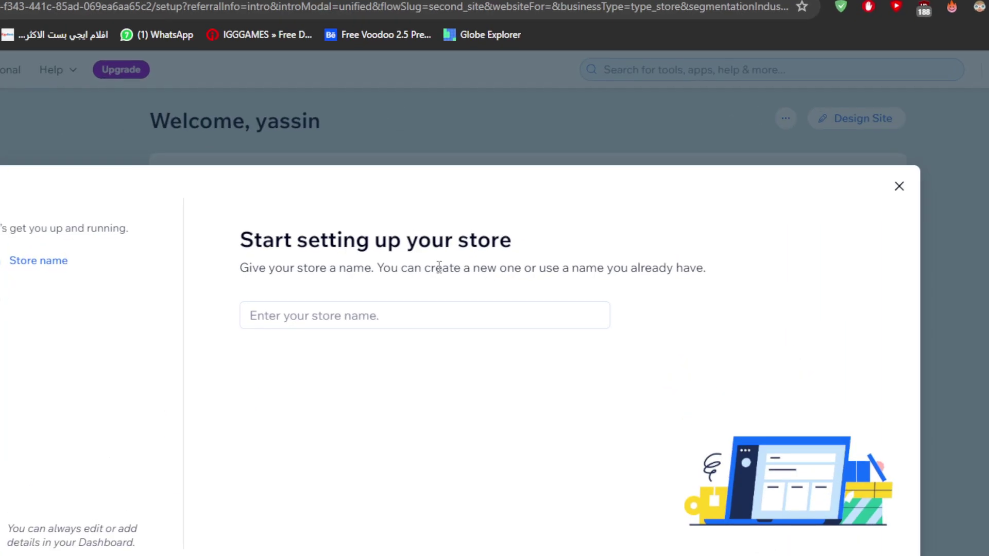
Step: Name the store 'Store Tutorial'
left_click(432, 321)
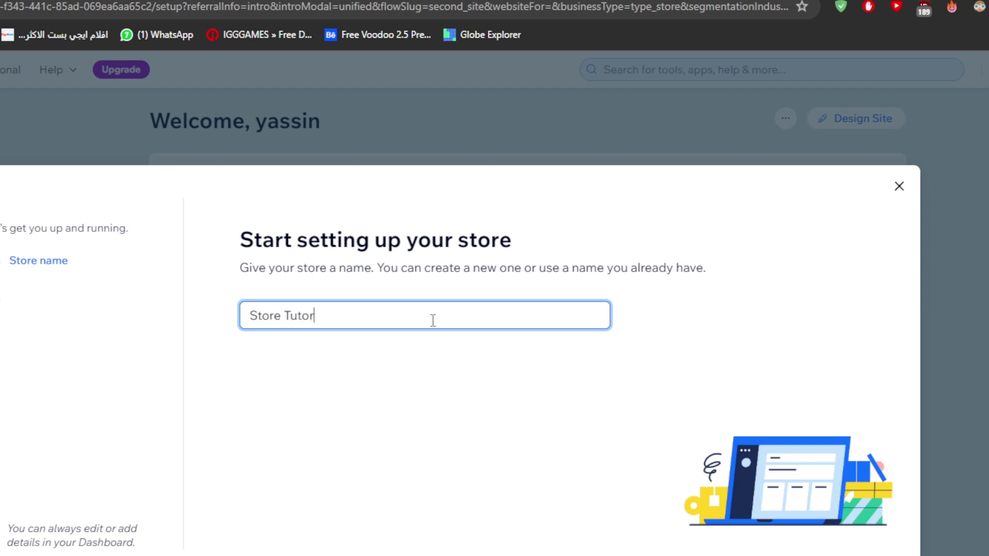
type("Store Tutorial")
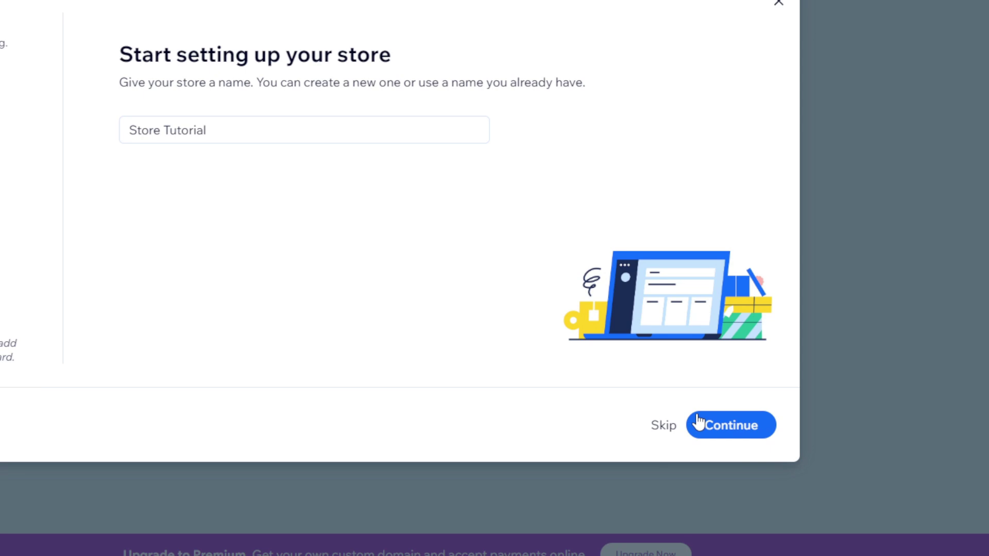
left_click(909, 555)
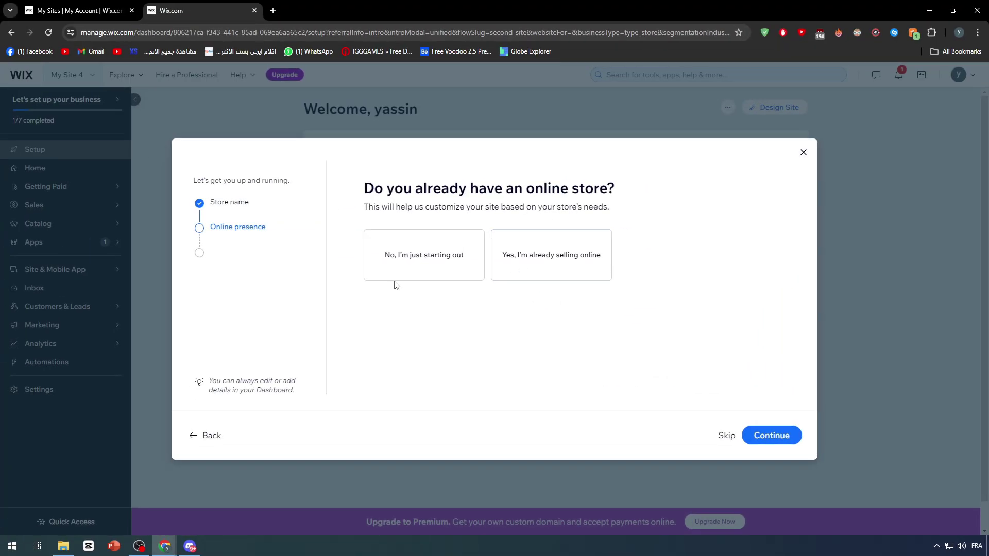
Step: Answer the question about the store's existing online presence
left_click_drag(388, 189, 620, 201)
left_click(650, 202)
left_click_drag(471, 191, 639, 206)
left_click(638, 206)
left_click(799, 445)
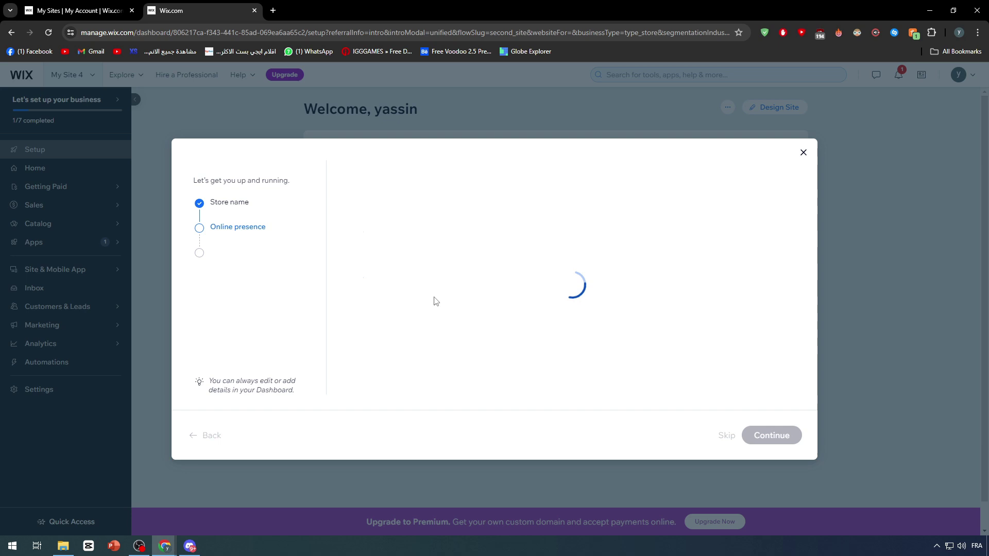
Step: Choose Physical products and keep Online store as the sales channel
left_click(496, 242)
key("Return")
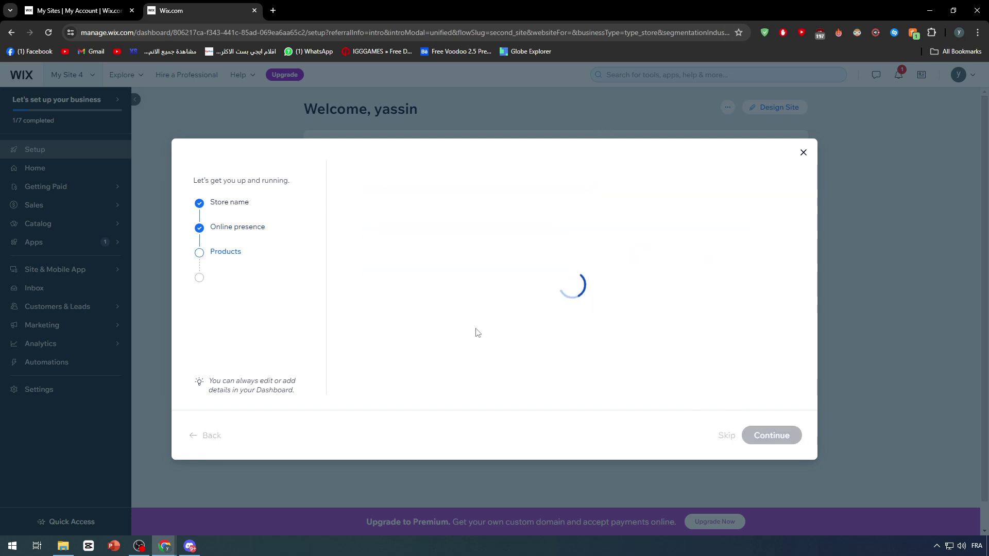
left_click_drag(379, 189, 664, 191)
left_click(662, 192)
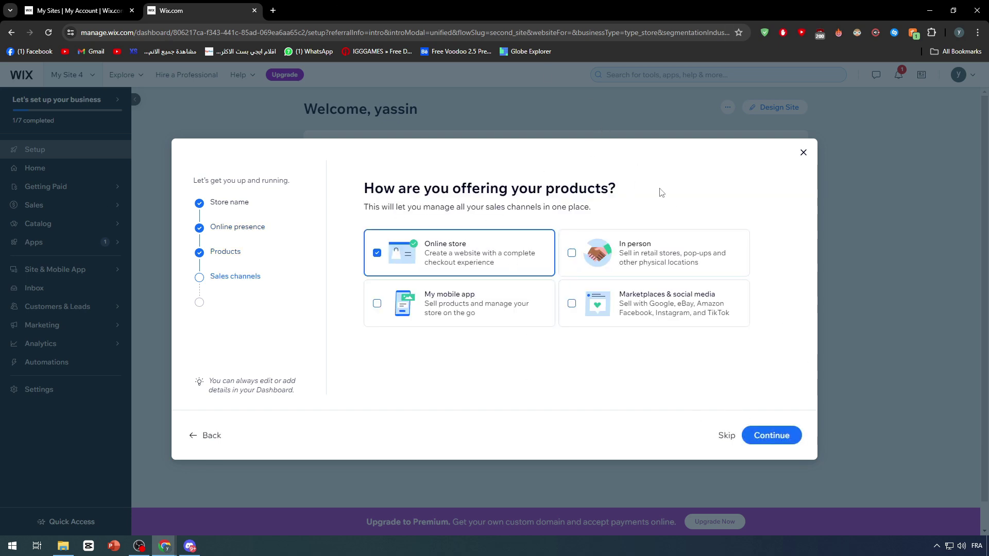
left_click(761, 444)
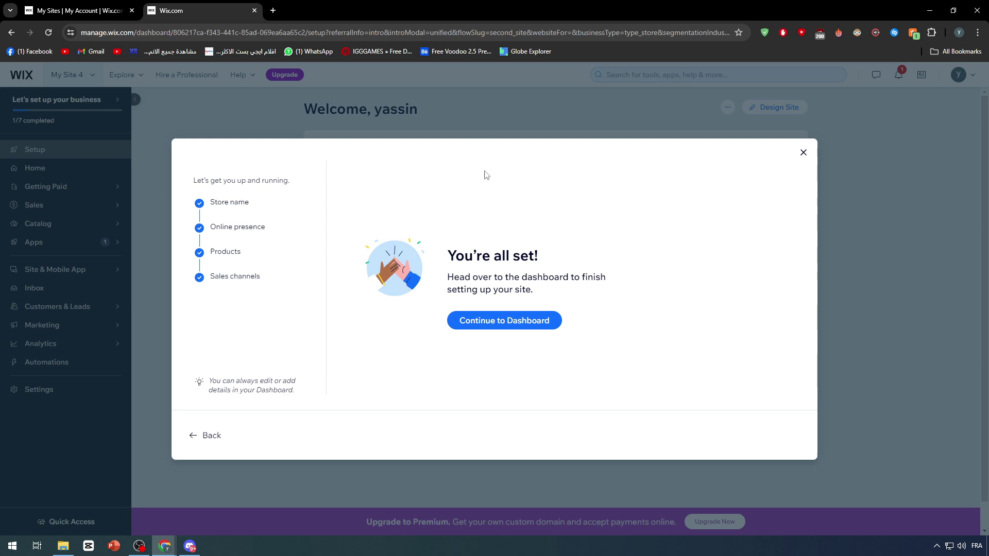
Step: Continue to the store dashboard and begin designing the website
left_click(514, 320)
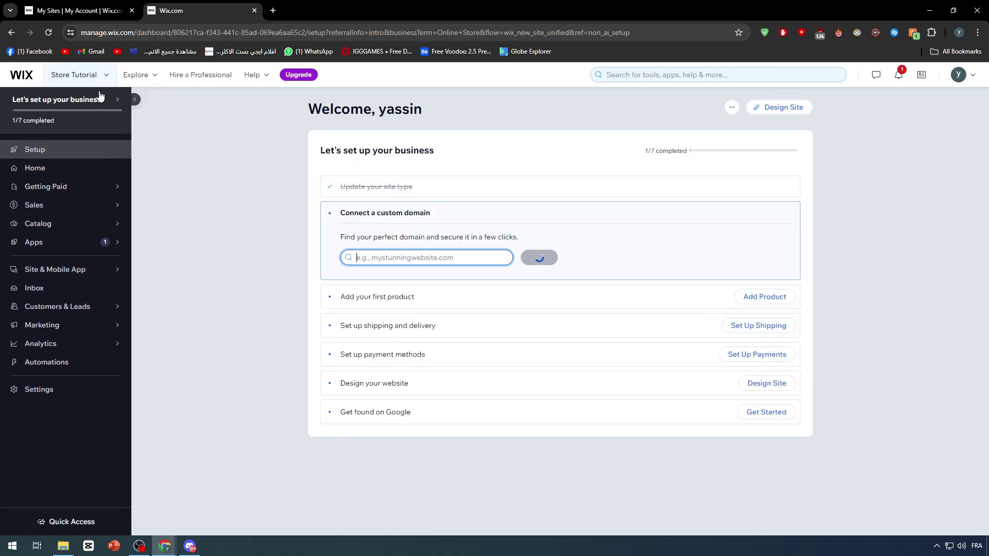
left_click(77, 75)
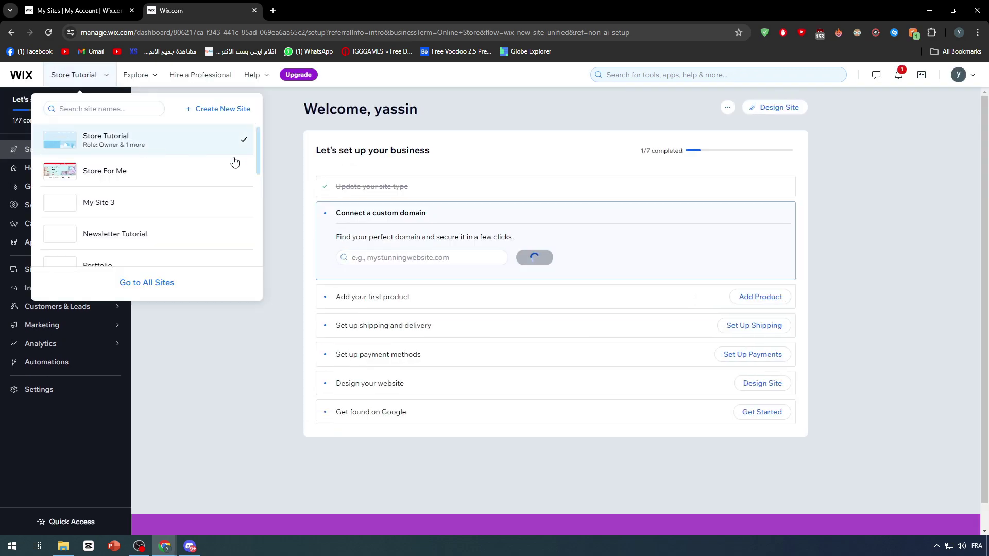
left_click(282, 108)
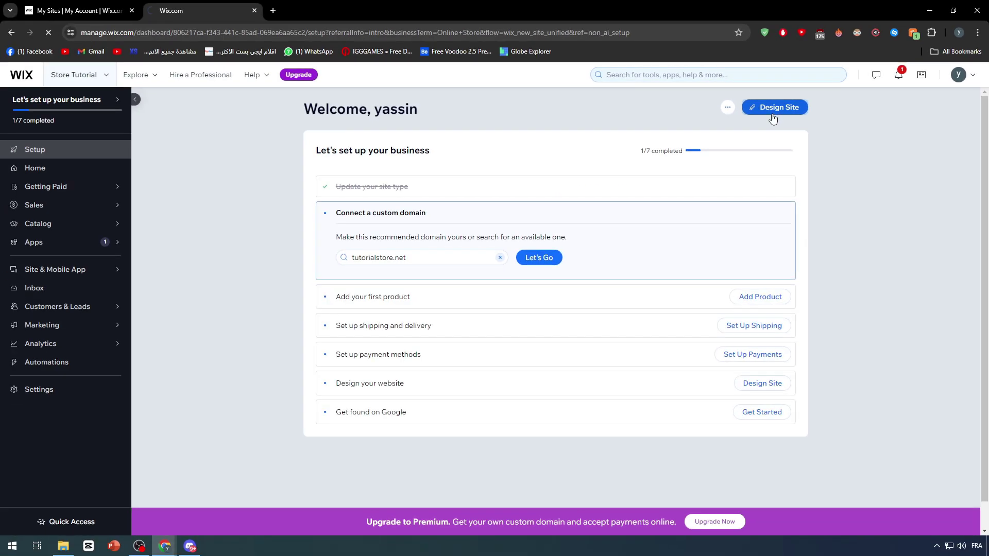
left_click(674, 162)
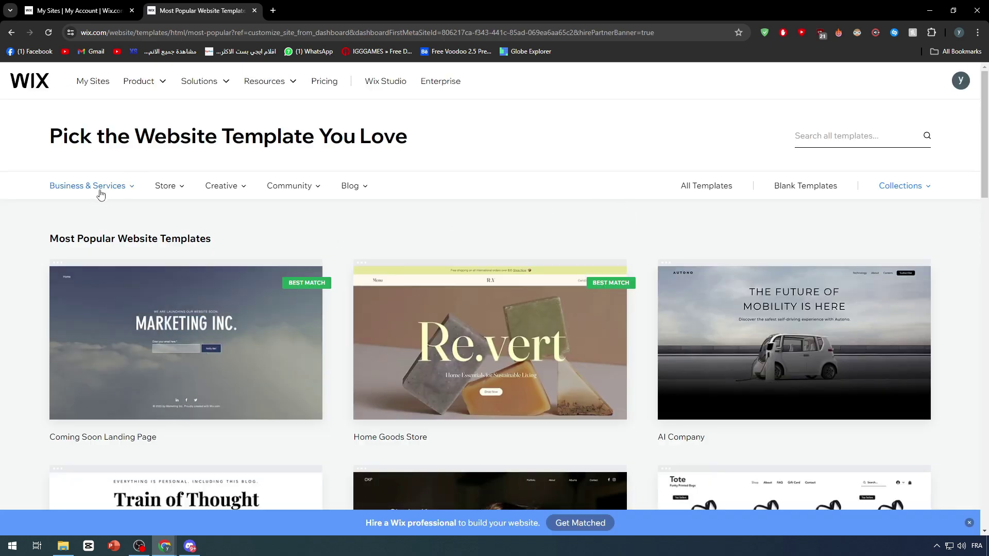
Step: Filter templates to Store > Electronics and open the Product Landing Page (TrackMate) template
mouse_move(135, 196)
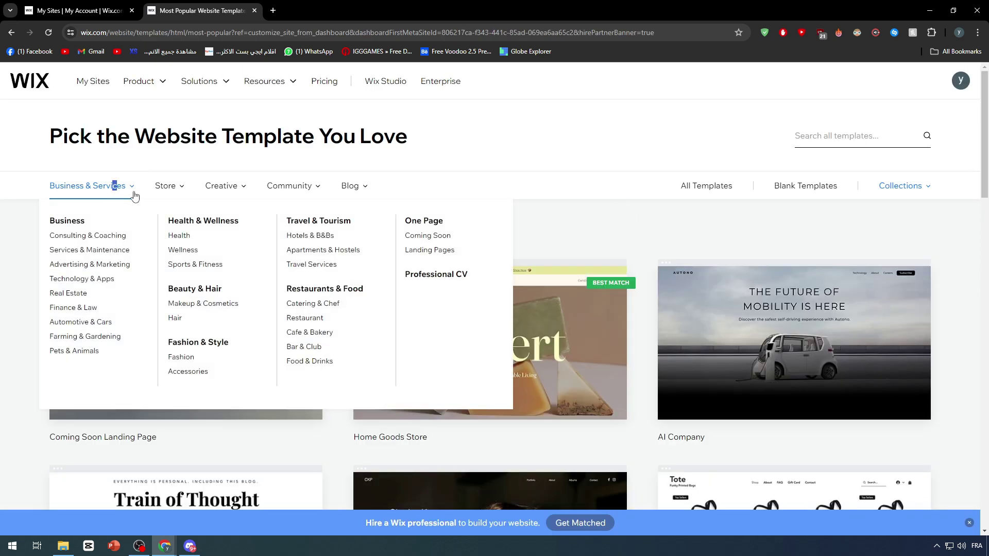
mouse_move(174, 193)
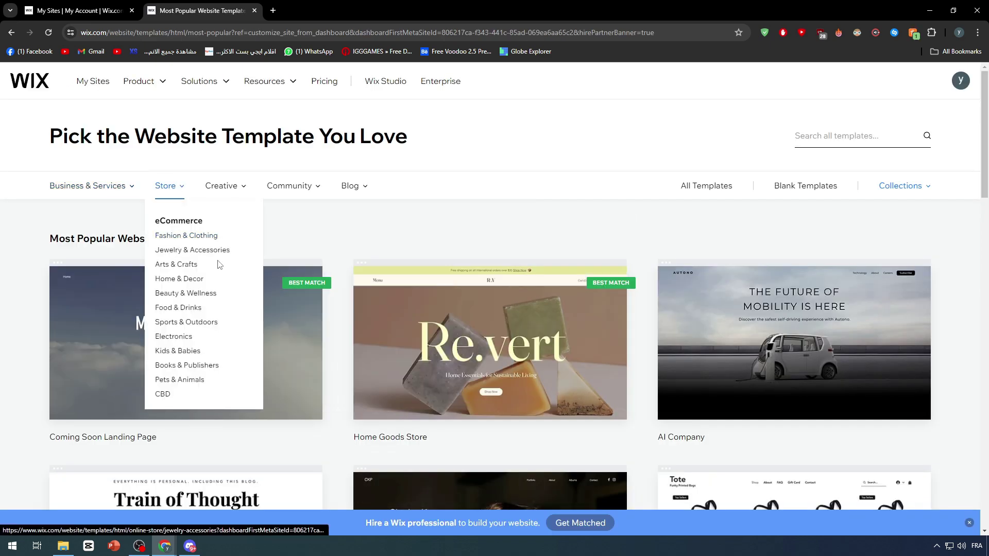
left_click(164, 340)
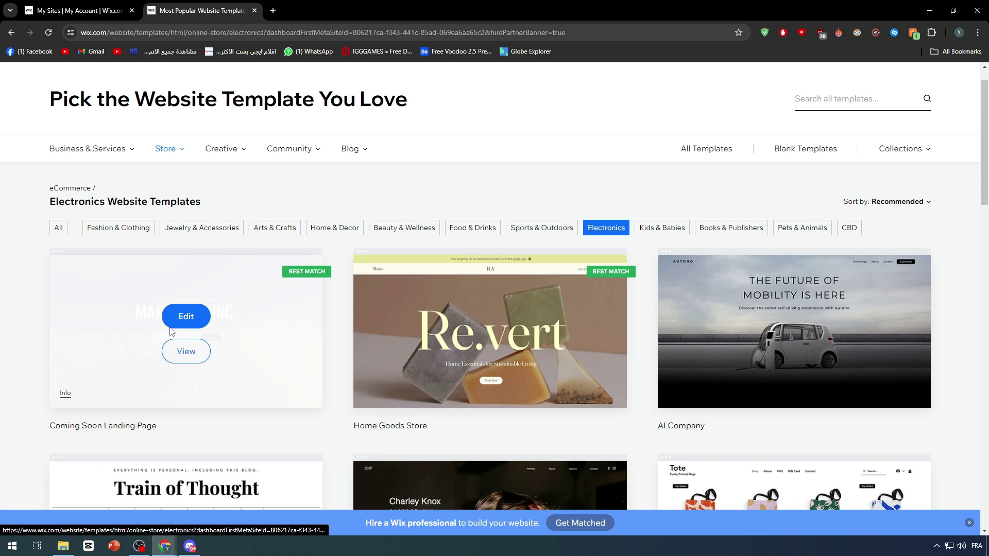
scroll(369, 239, "down", 2)
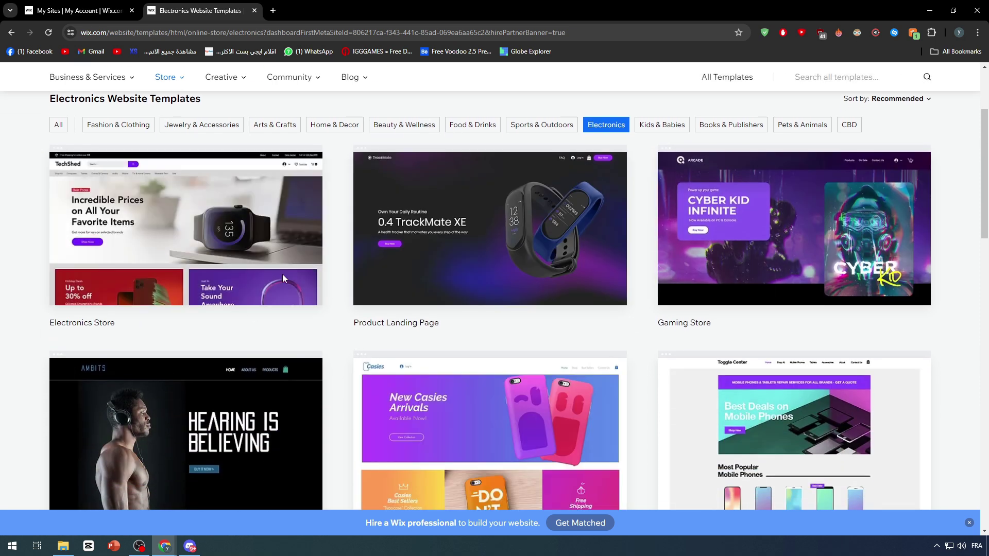
mouse_move(190, 249)
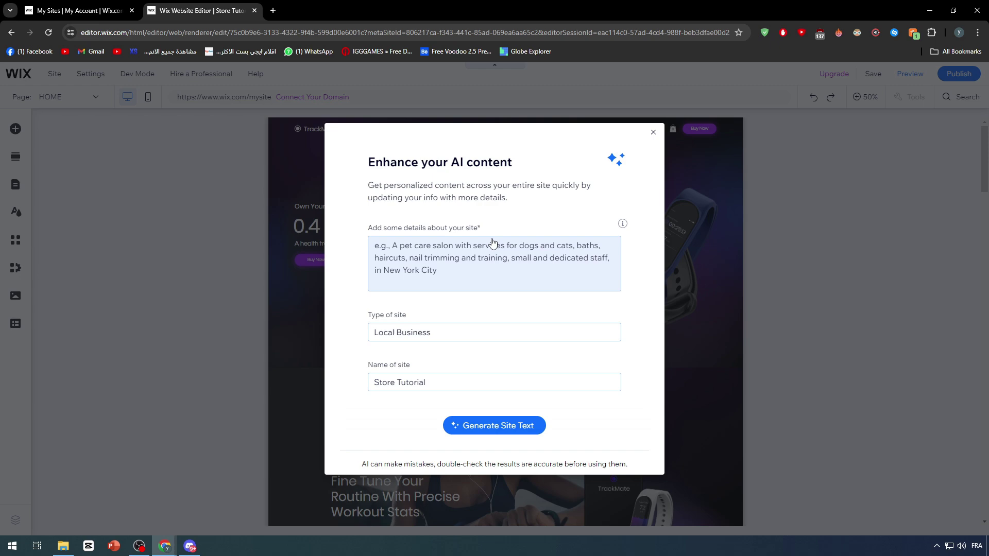
Step: Close the Enhance your AI content dialog and show the Site Pages and Menu panel
left_click(653, 134)
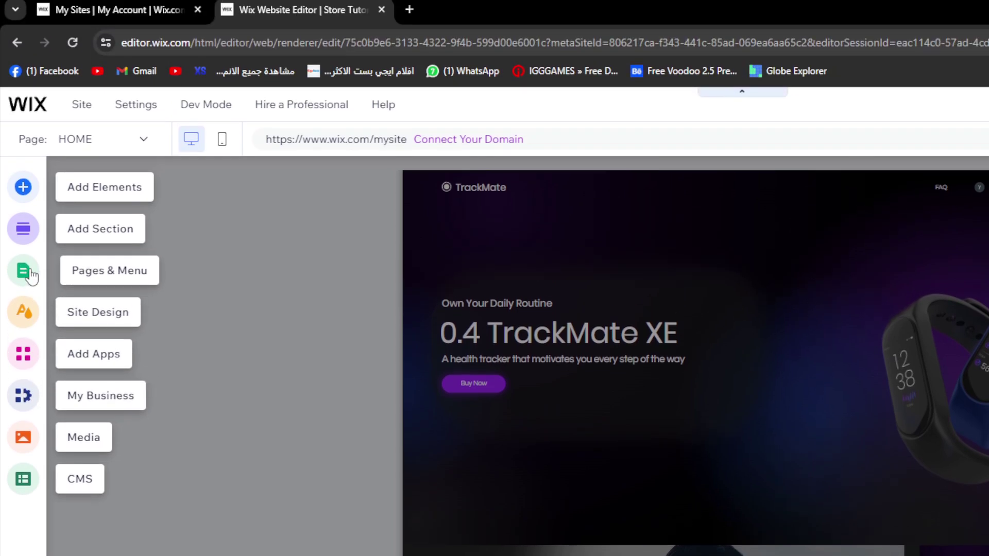
left_click(30, 279)
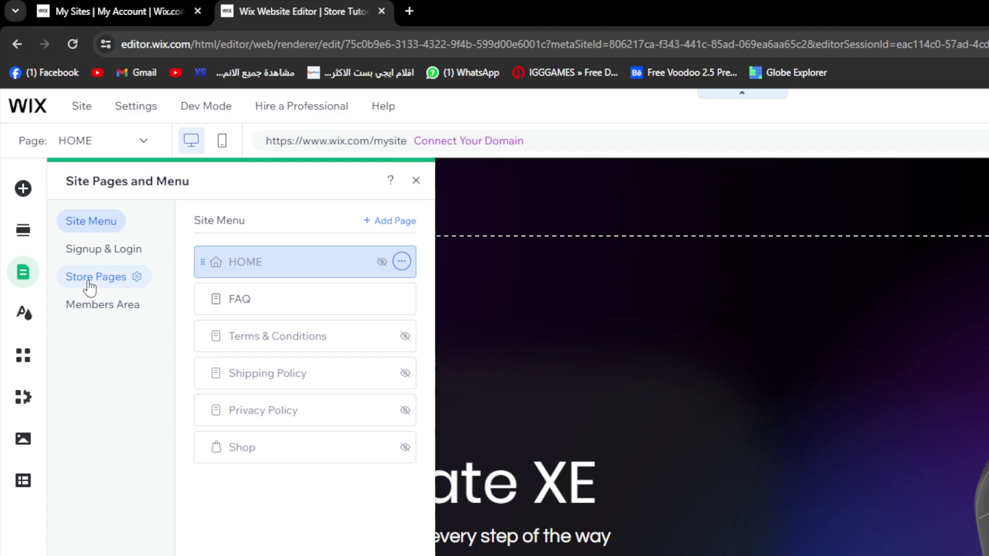
Step: Add a Shop page from Store Pages, showing a grid of sample products
left_click(92, 284)
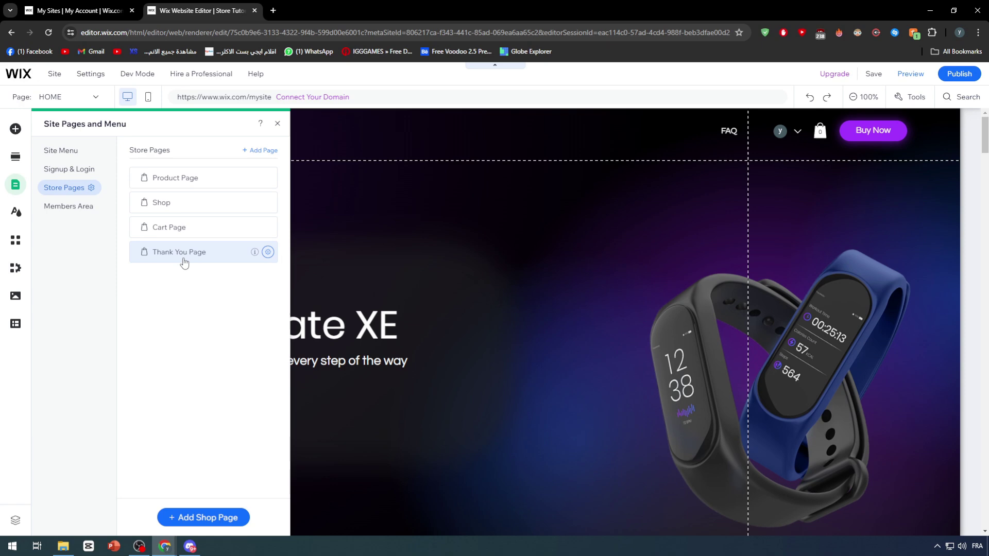
left_click(258, 151)
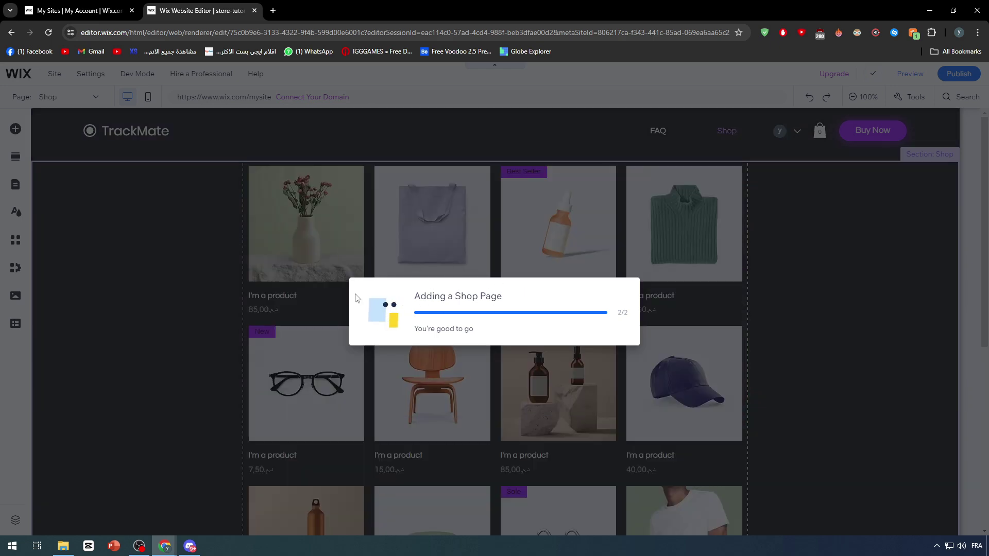
Step: Review the Shop page's sample products and open the Add Section gallery
scroll(358, 273, "down", 5)
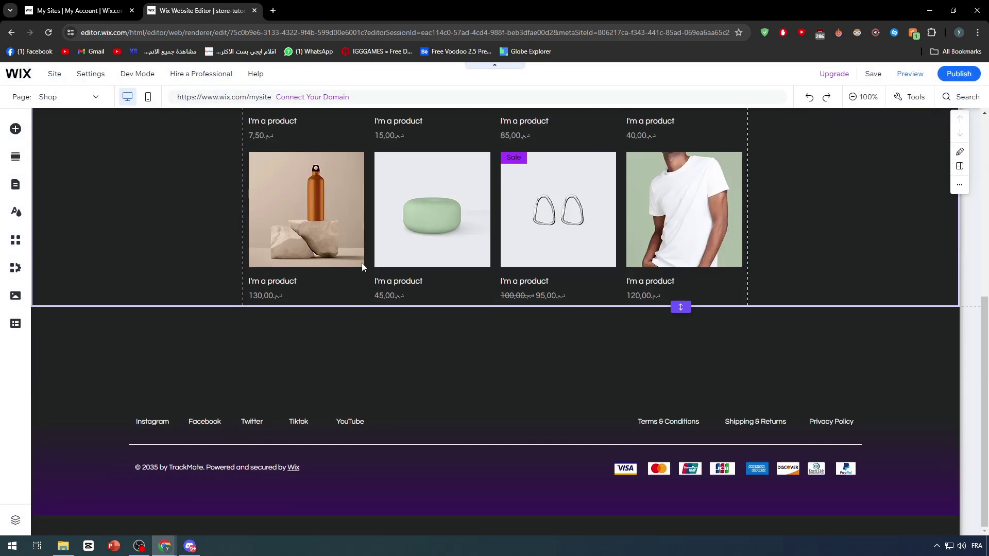
scroll(676, 313, "up", 4)
scroll(664, 312, "up", 2)
scroll(532, 283, "down", 6)
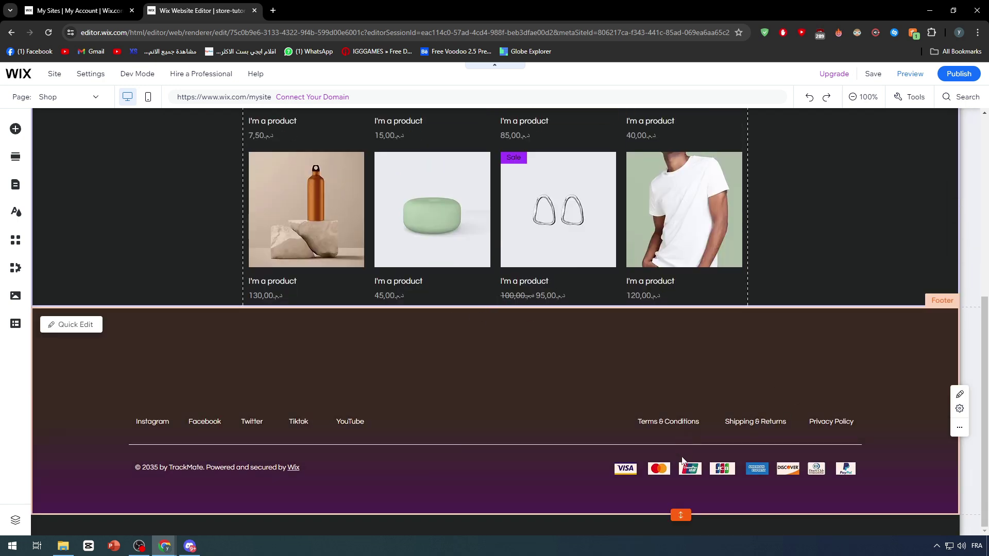
scroll(530, 417, "up", 6)
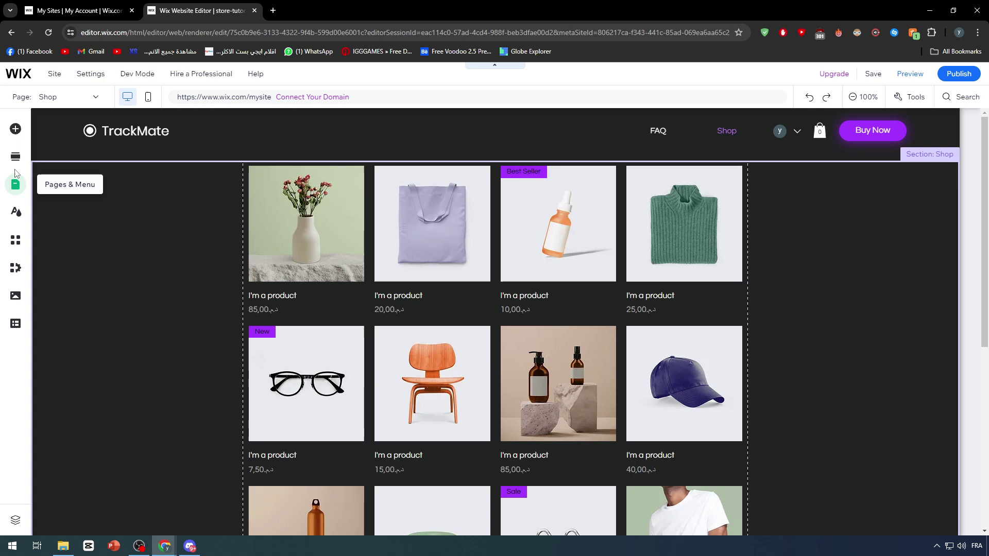
left_click(15, 157)
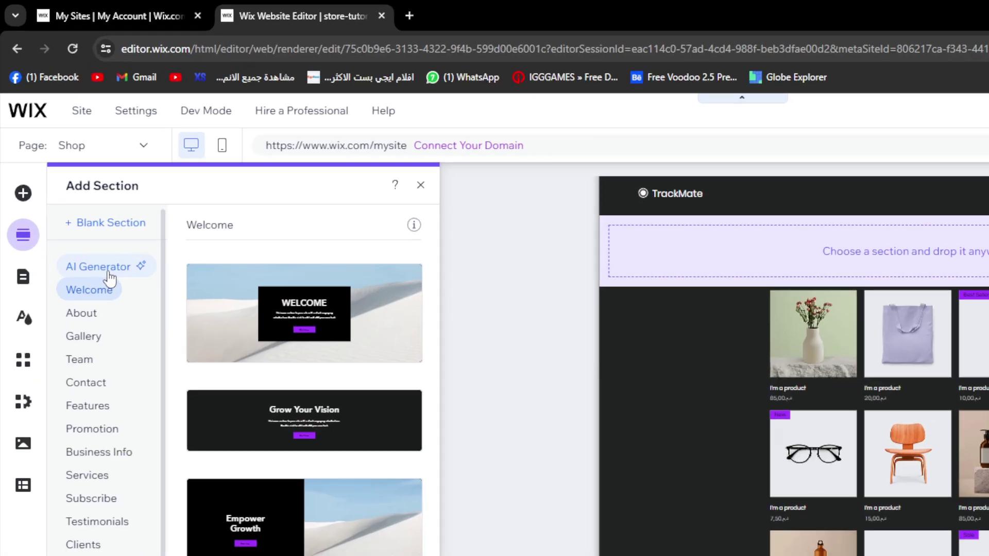
Step: Use the AI Generator to create Services section options about checkout
left_click(72, 179)
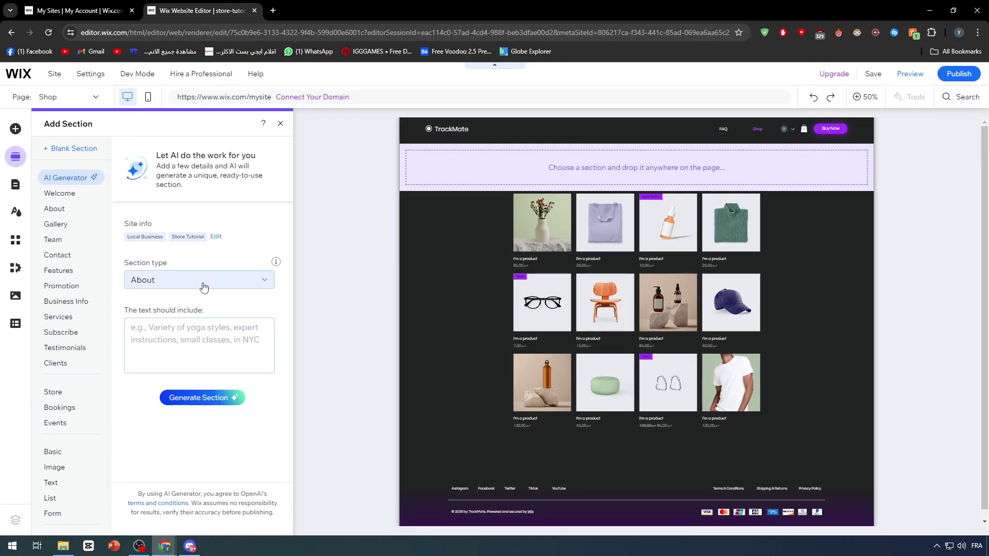
left_click(208, 290)
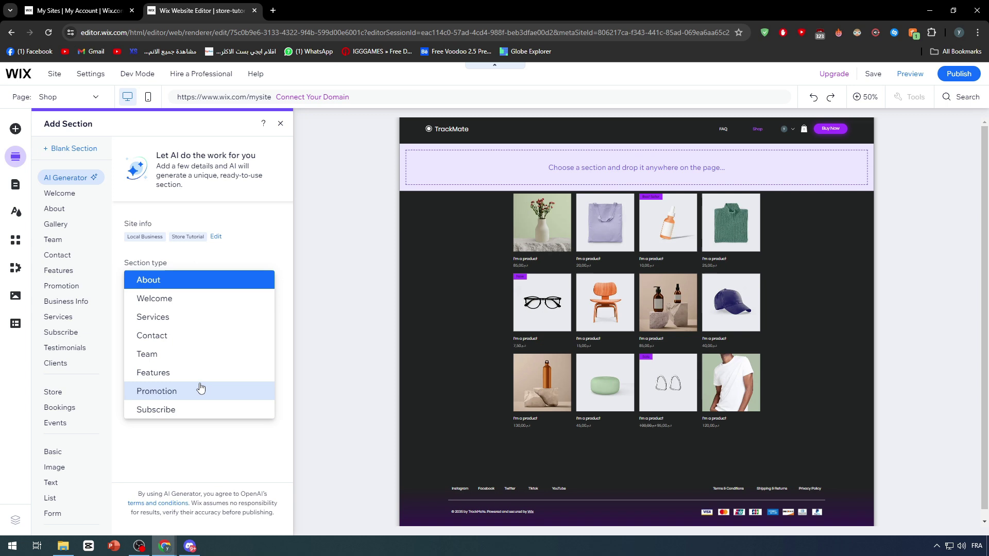
left_click(177, 317)
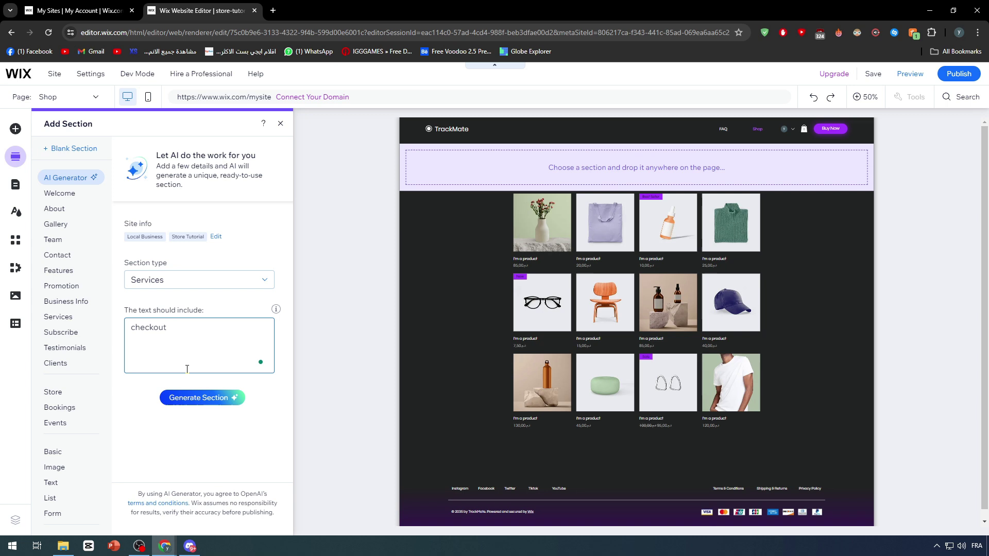
left_click(183, 401)
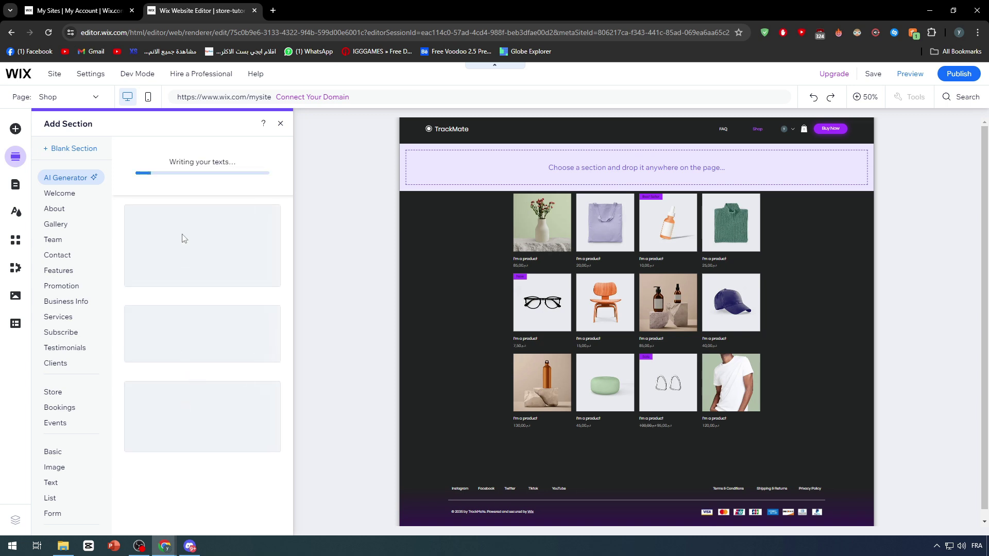
scroll(101, 214, "down", 1)
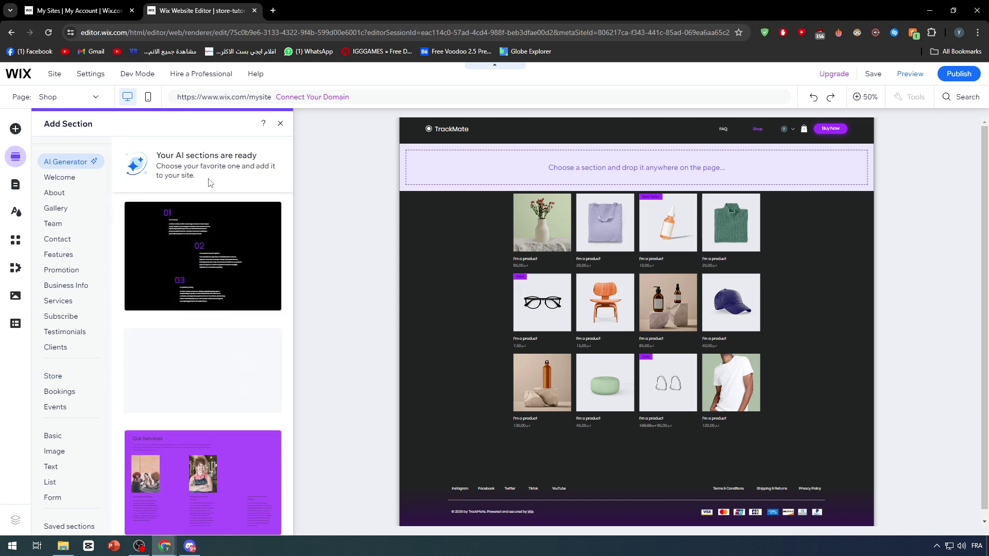
scroll(170, 362, "down", 1)
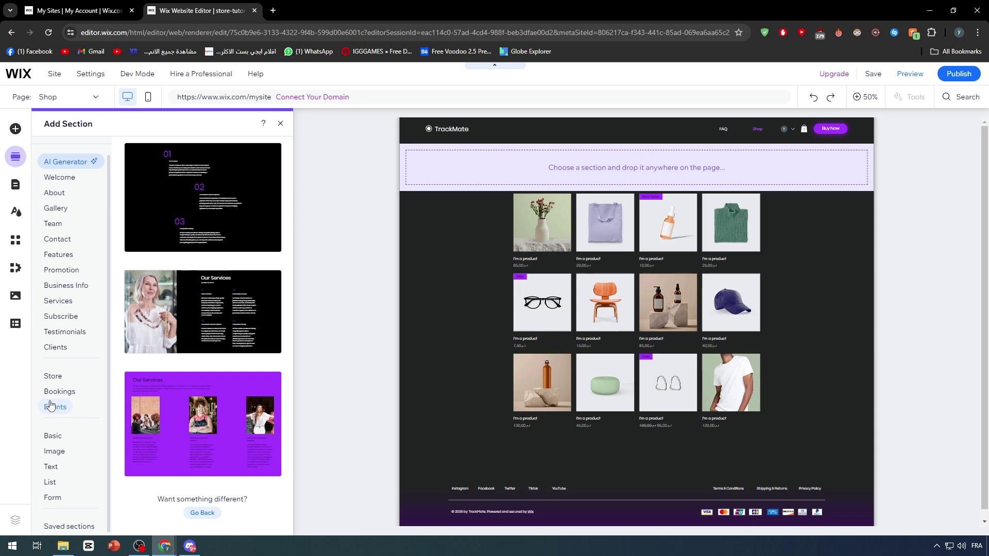
left_click(54, 381)
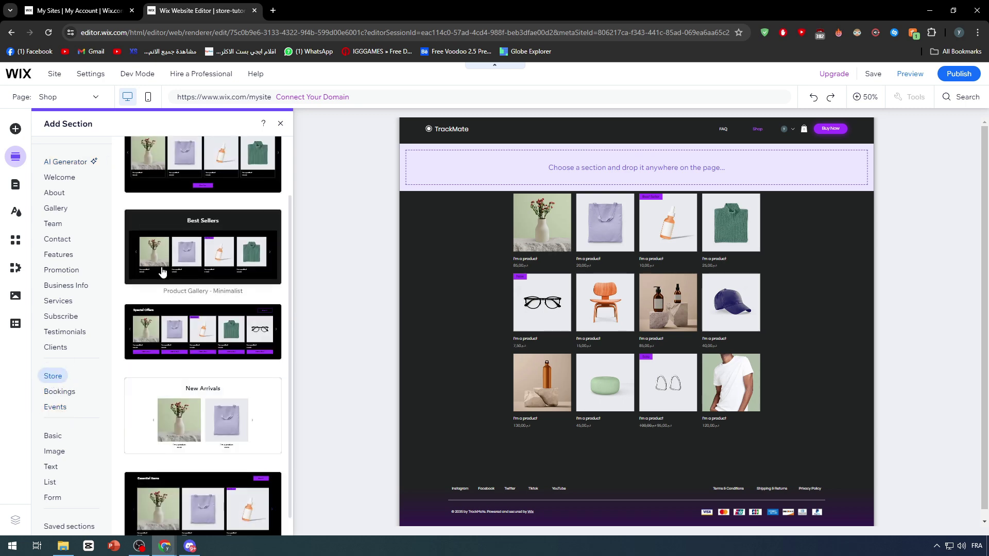
scroll(195, 283, "down", 2)
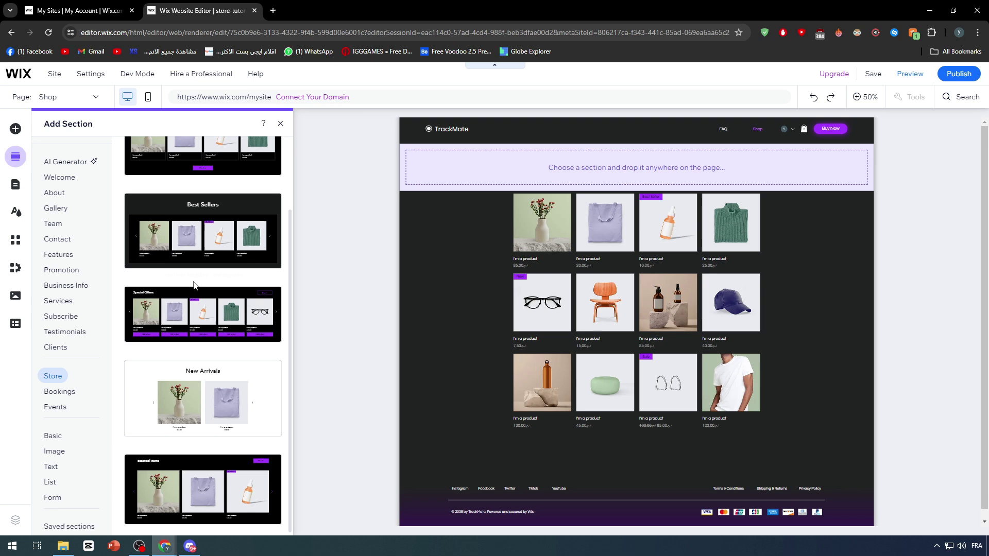
scroll(199, 288, "up", 2)
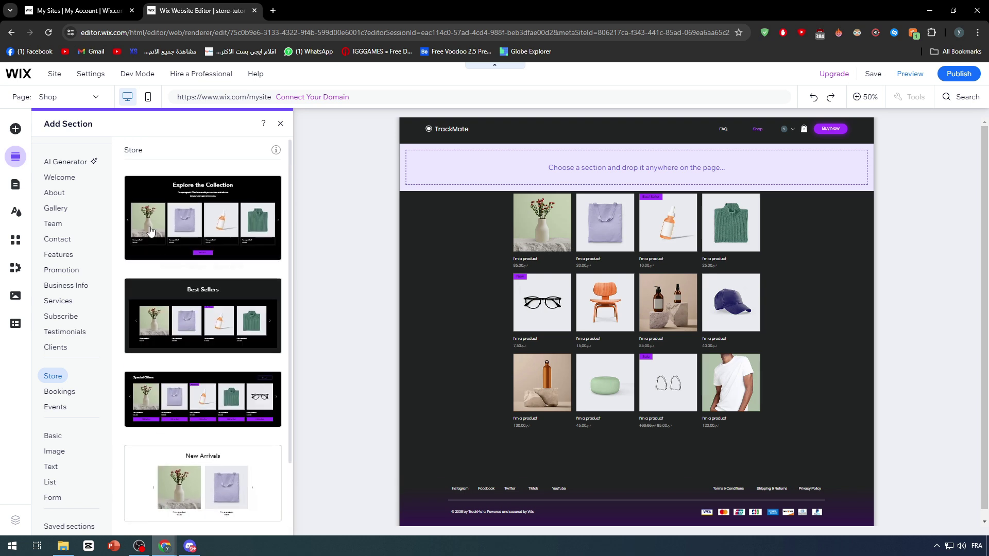
left_click(72, 169)
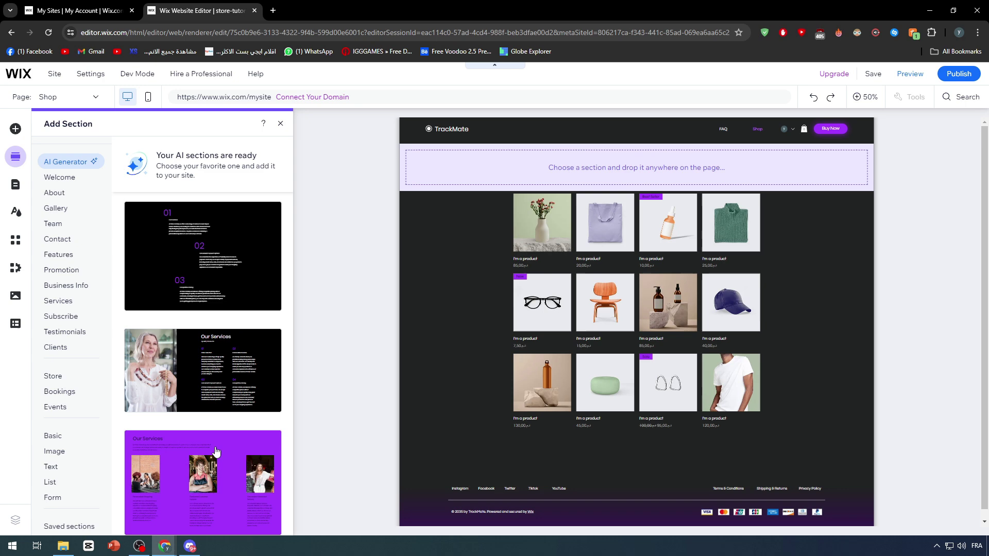
scroll(217, 430, "down", 1)
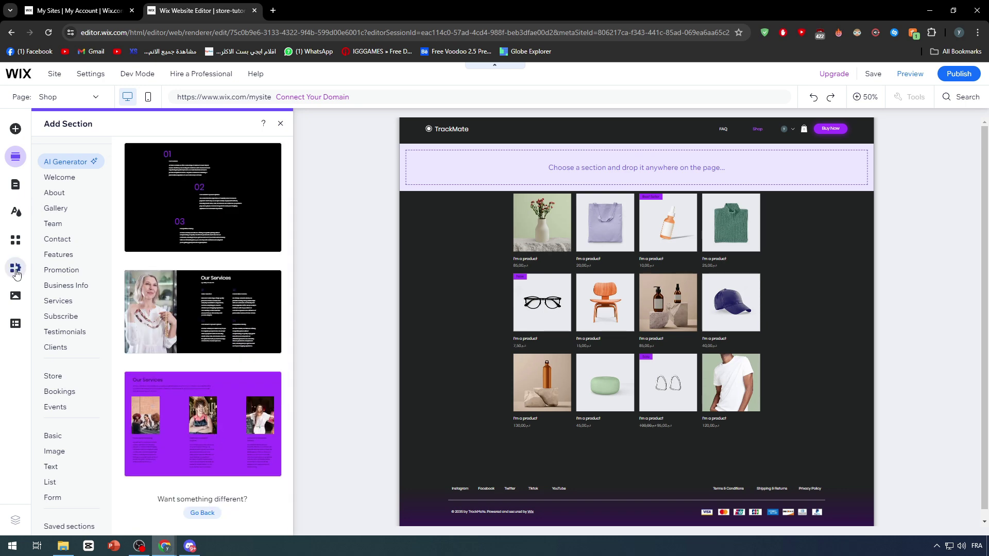
left_click(280, 123)
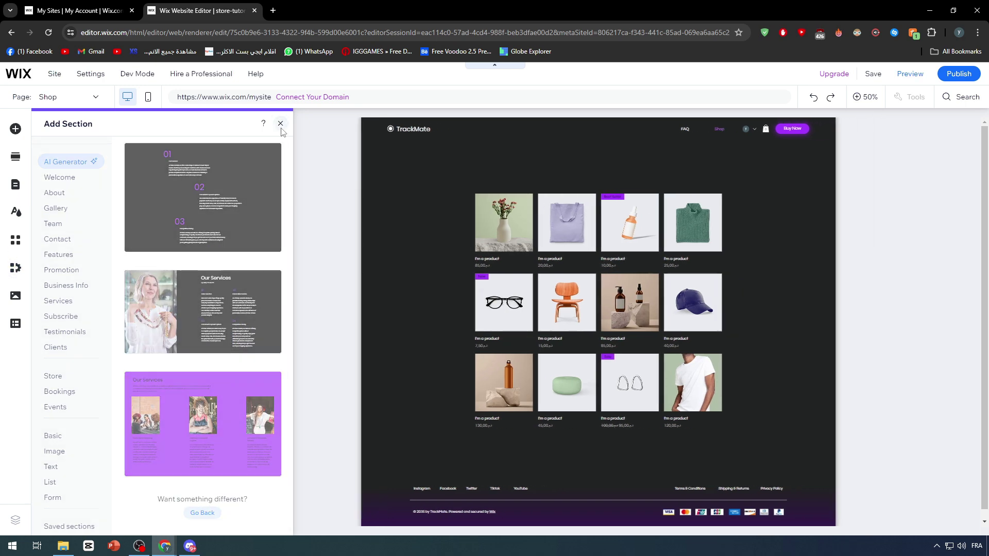
mouse_move(379, 243)
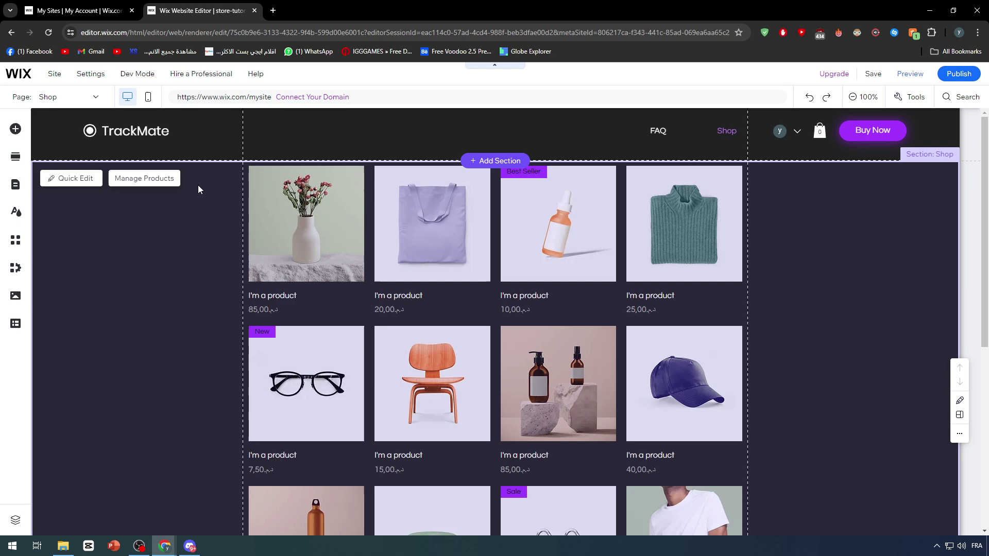
left_click(91, 184)
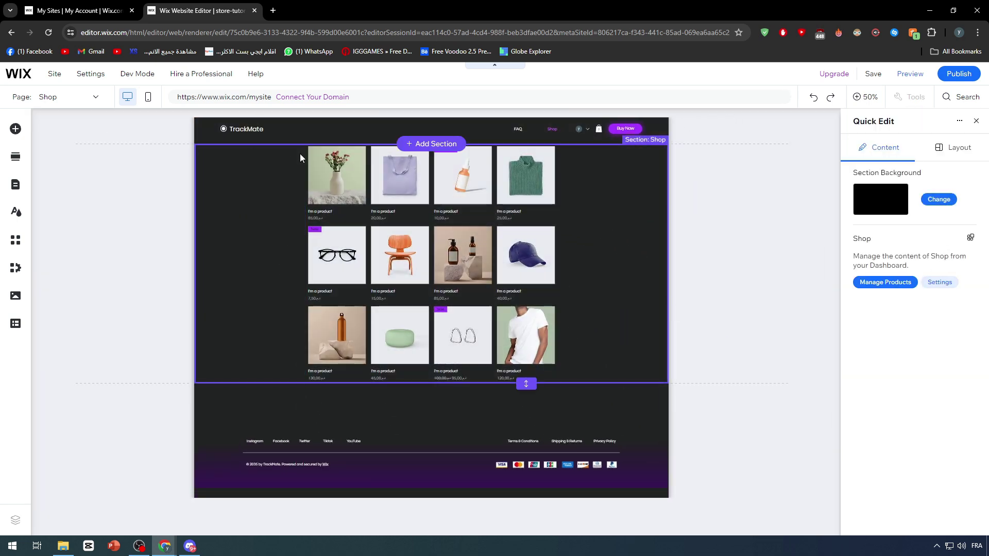
left_click(430, 144)
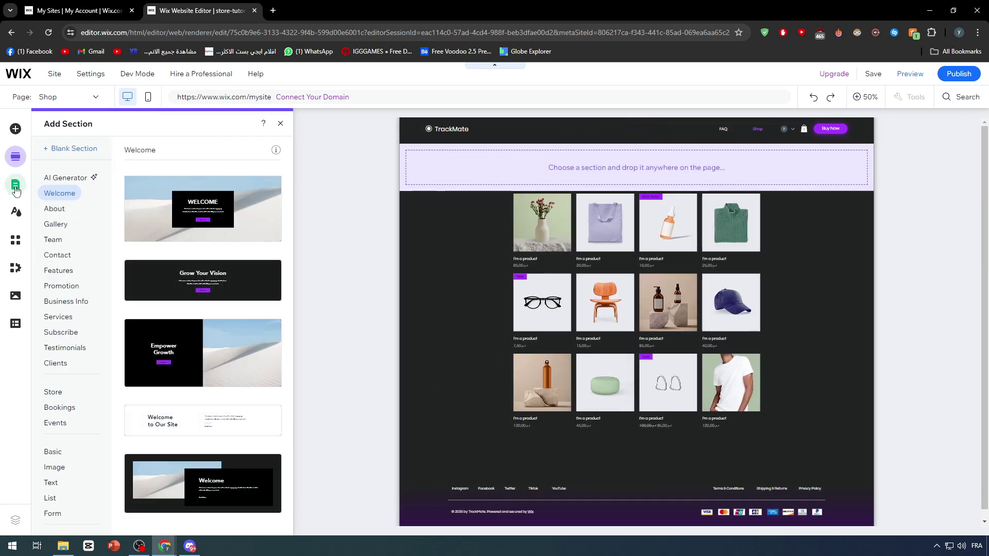
Step: Delete the second Shop page, then add a new Shop page from Store Pages
left_click(16, 186)
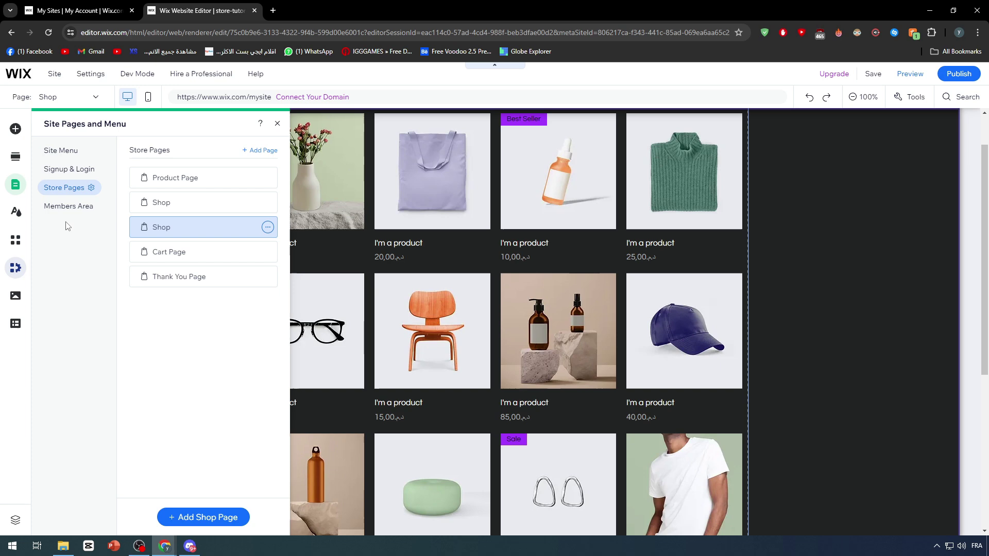
left_click(267, 227)
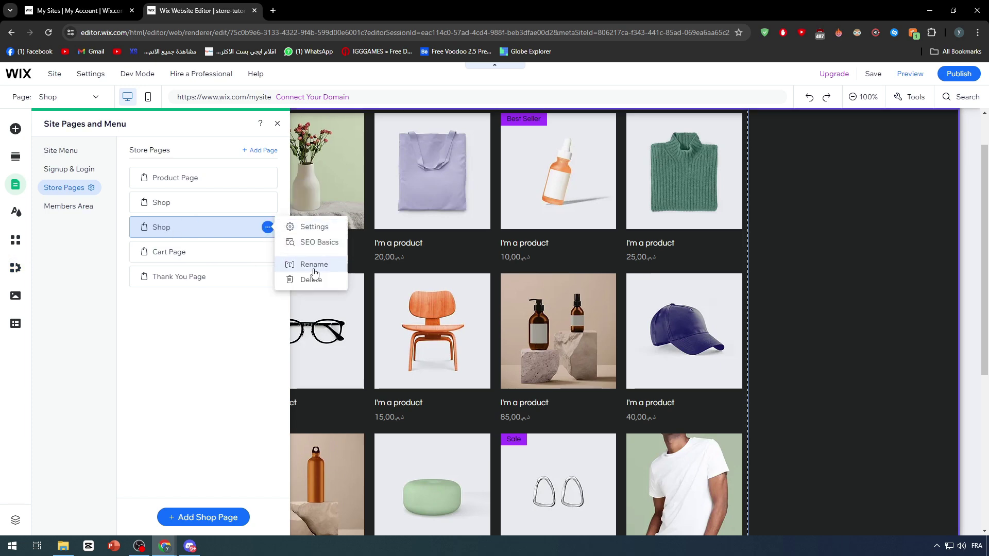
left_click(310, 280)
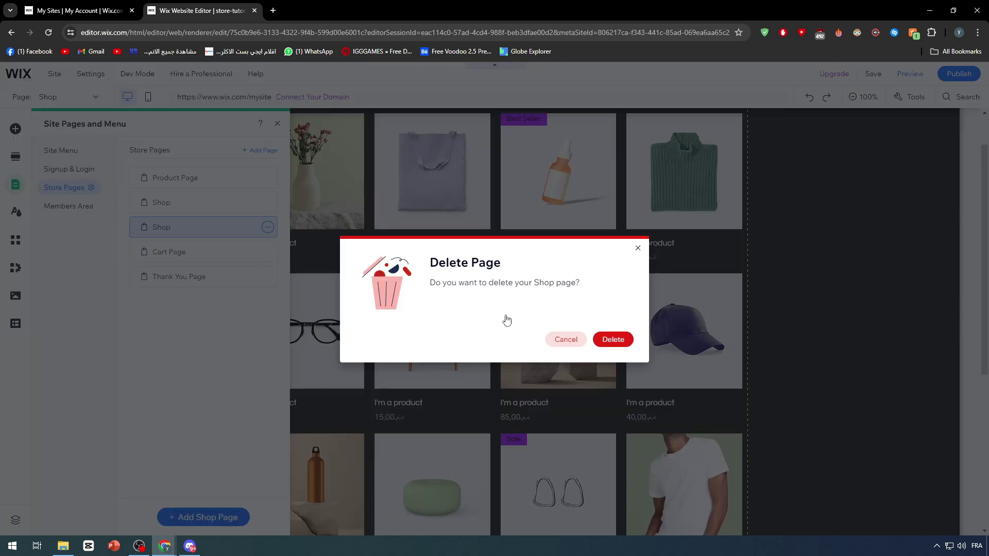
left_click(613, 339)
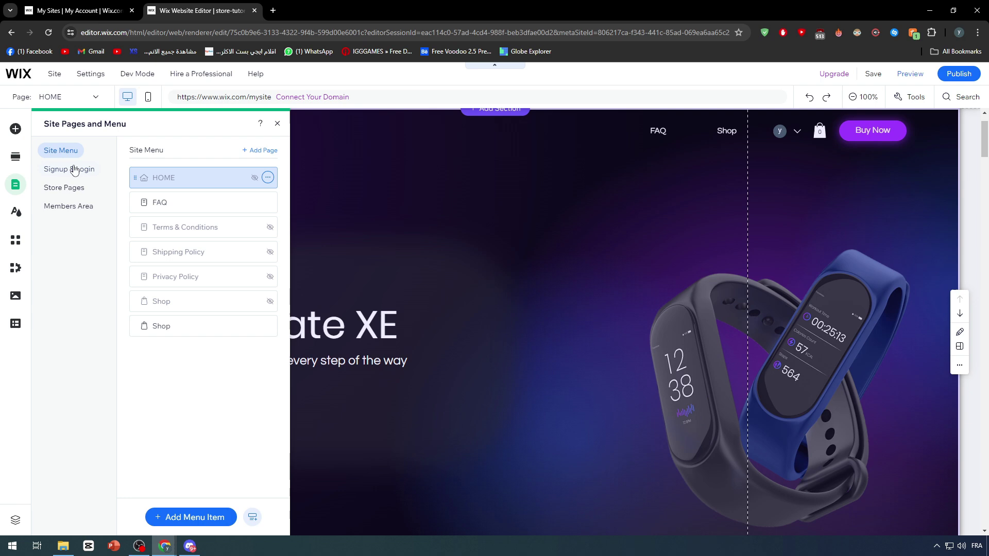
left_click(64, 187)
left_click(257, 151)
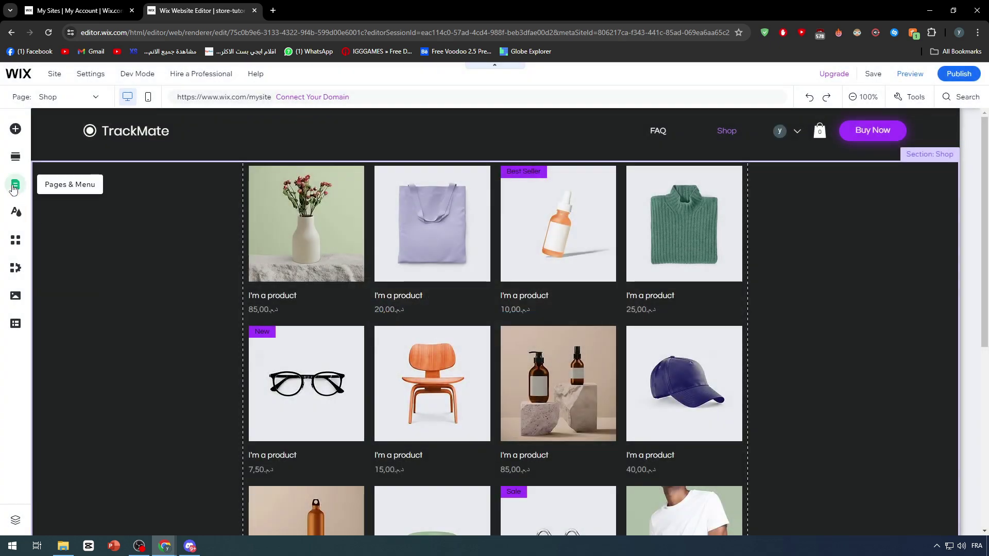
Step: Delete the extra Shop page so only one Shop entry remains
left_click(14, 186)
left_click(268, 229)
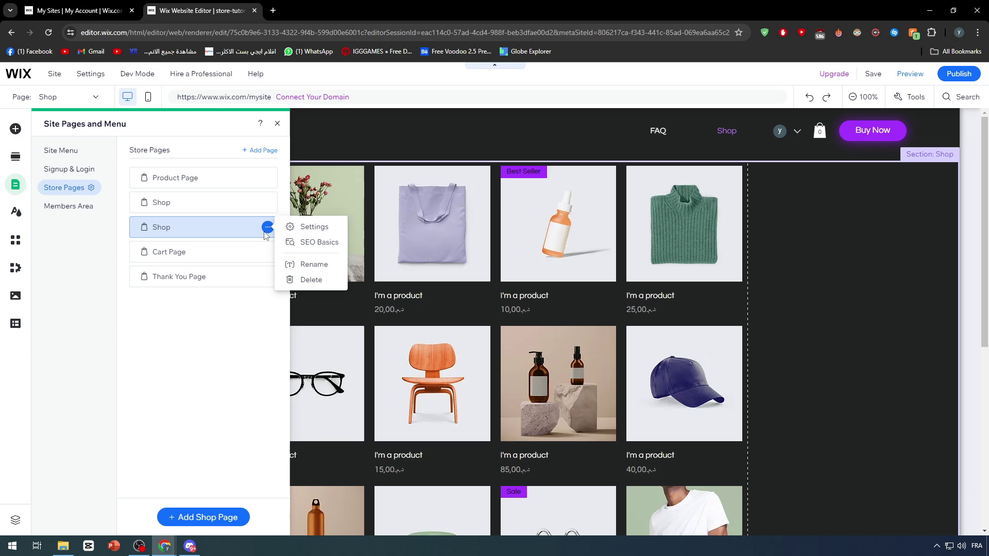
left_click(293, 281)
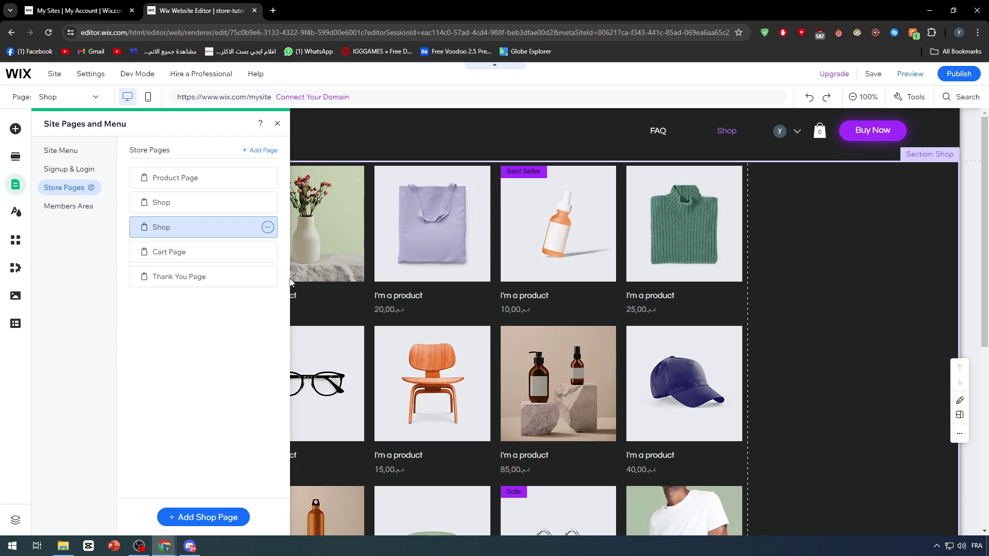
left_click(613, 339)
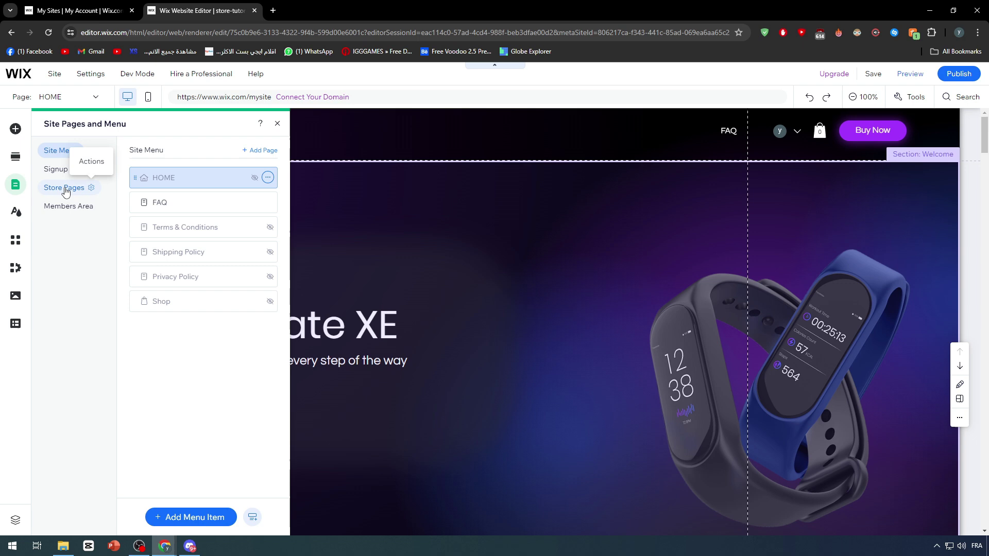
Step: Show the Store Pages list and bring the Thank You Page into the editor
left_click(64, 189)
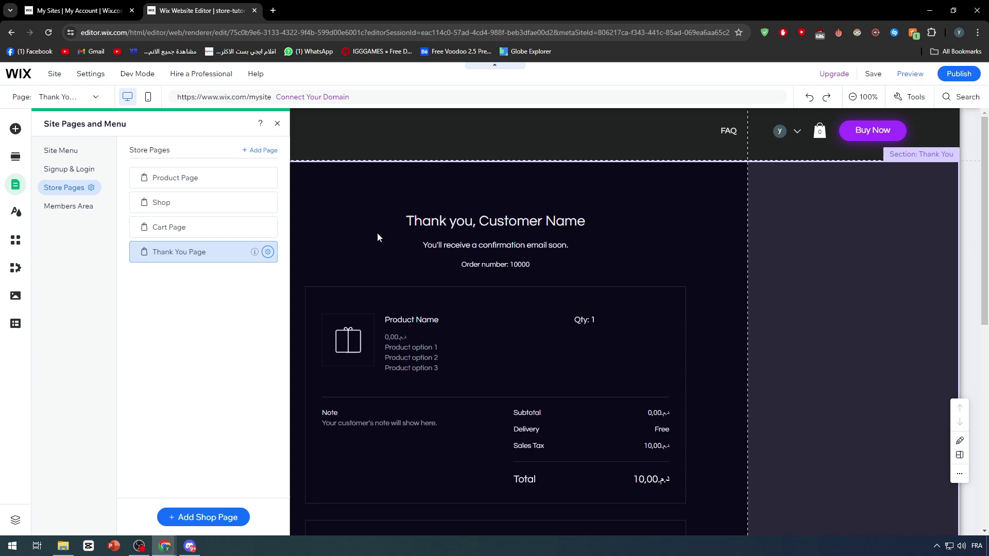
scroll(397, 241, "down", 4)
scroll(404, 242, "down", 3)
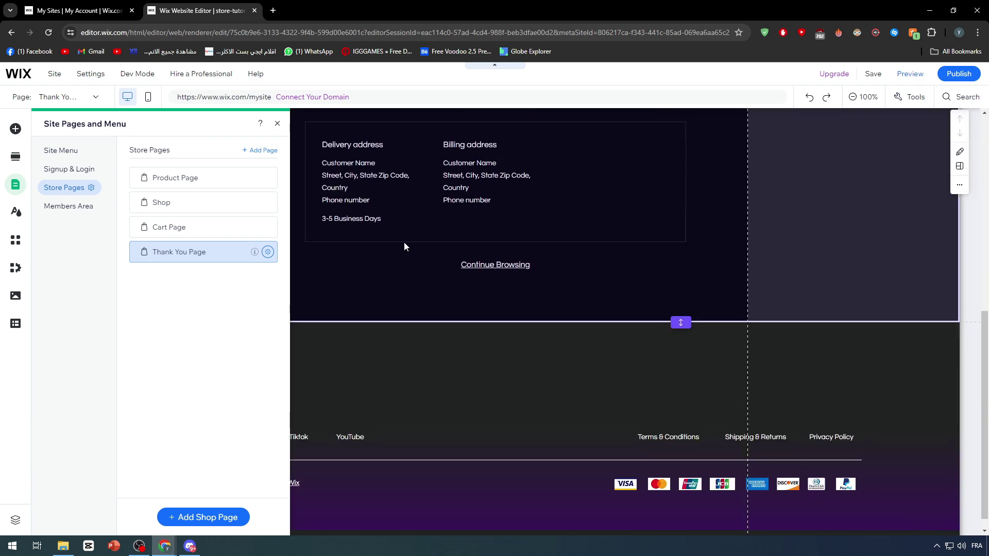
scroll(403, 242, "up", 6)
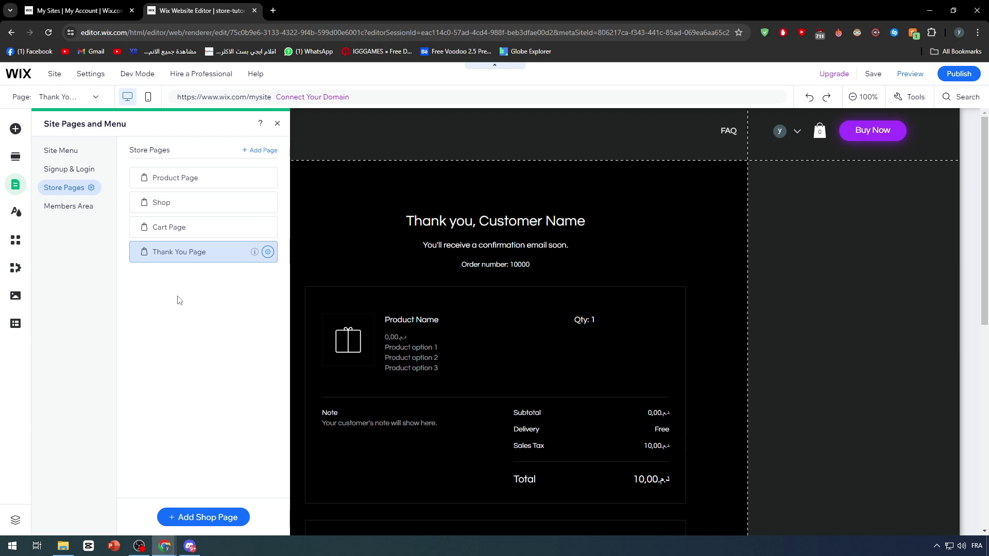
Step: Go to the dashboard Settings and open the Checkout settings page
left_click(182, 11)
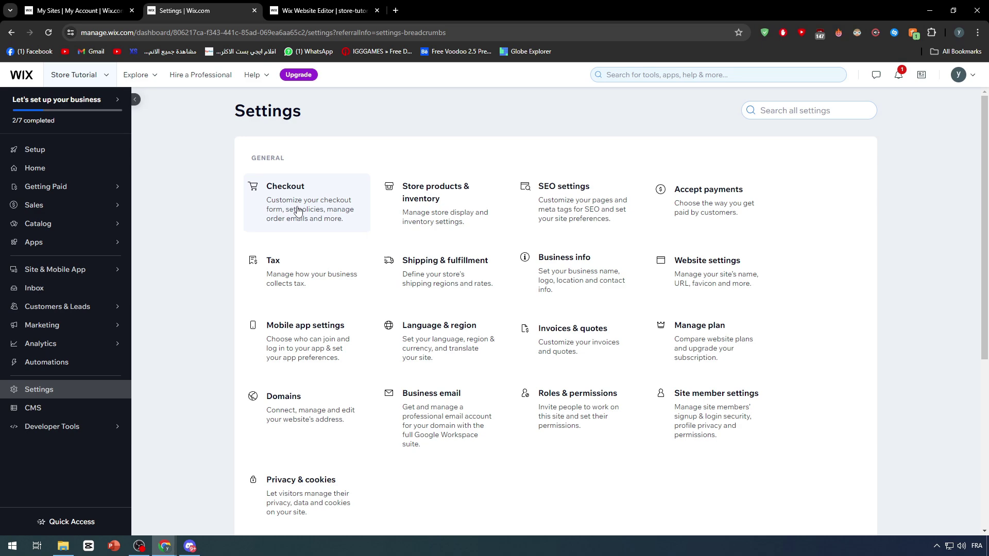
left_click(287, 202)
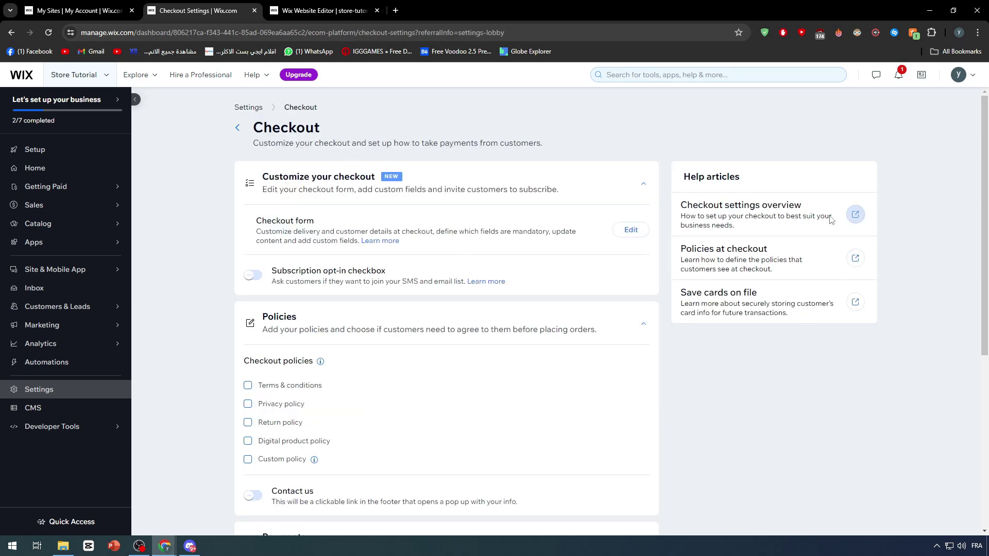
scroll(375, 176, "down", 2)
scroll(375, 174, "down", 4)
scroll(541, 241, "up", 1)
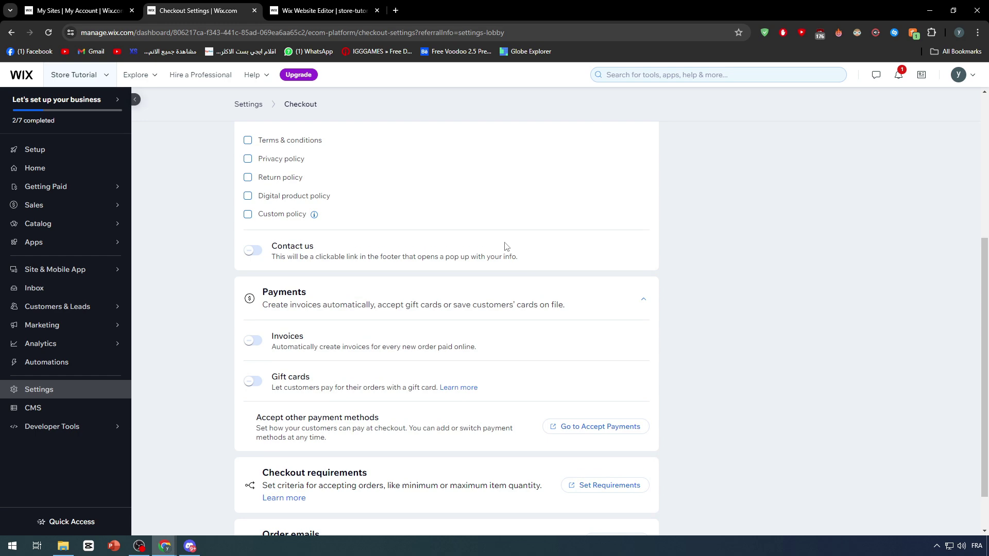
scroll(506, 247, "up", 5)
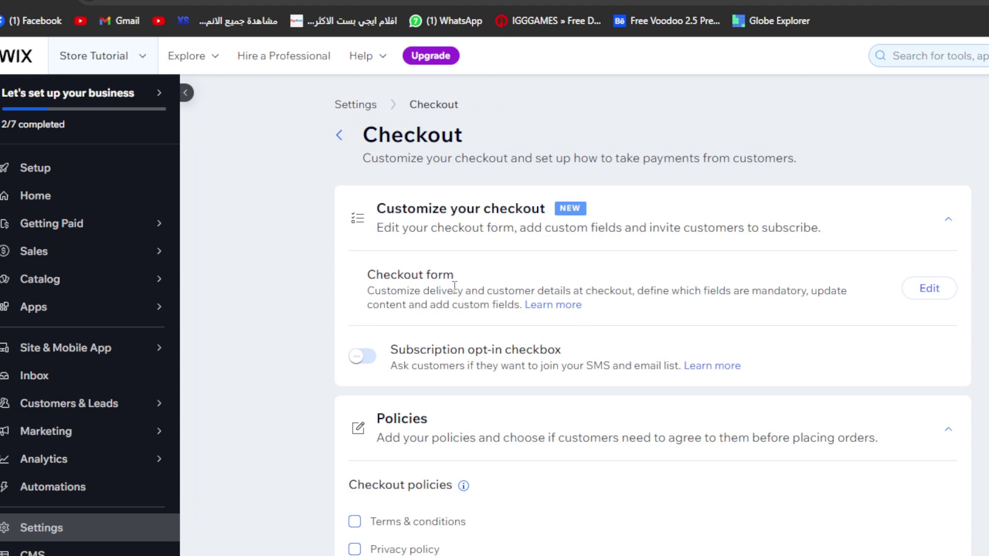
Step: Highlight the Checkout form description, then collapse and re-expand the Customize your checkout section
left_click_drag(442, 343, 287, 328)
left_click(327, 335)
triple_click(422, 289)
left_click(423, 289)
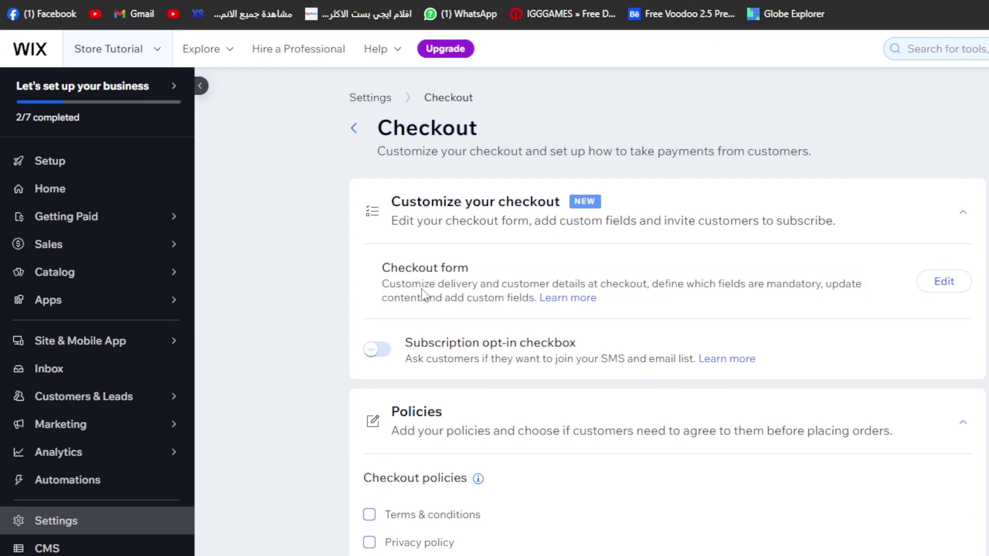
triple_click(422, 290)
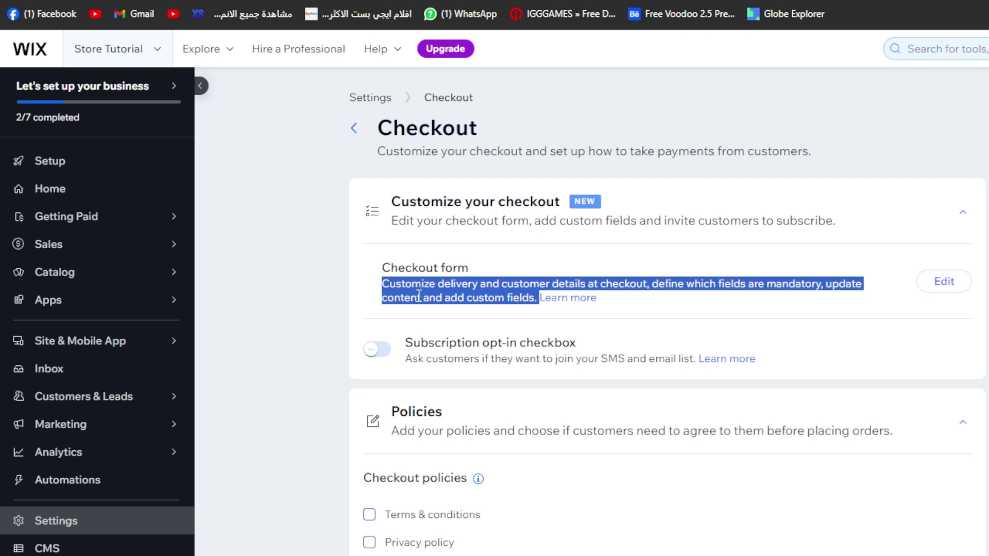
triple_click(419, 296)
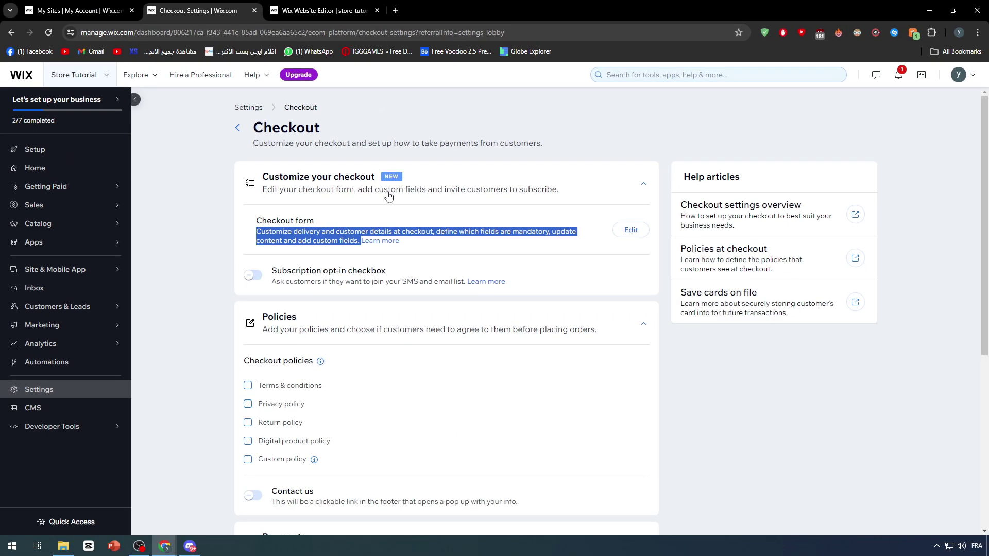
left_click(316, 188)
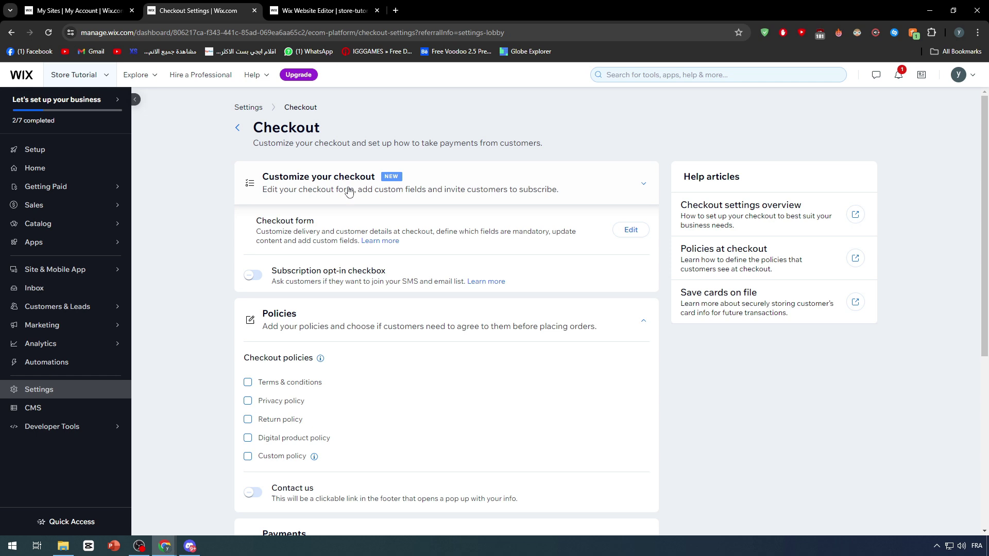
left_click(342, 191)
left_click(347, 190)
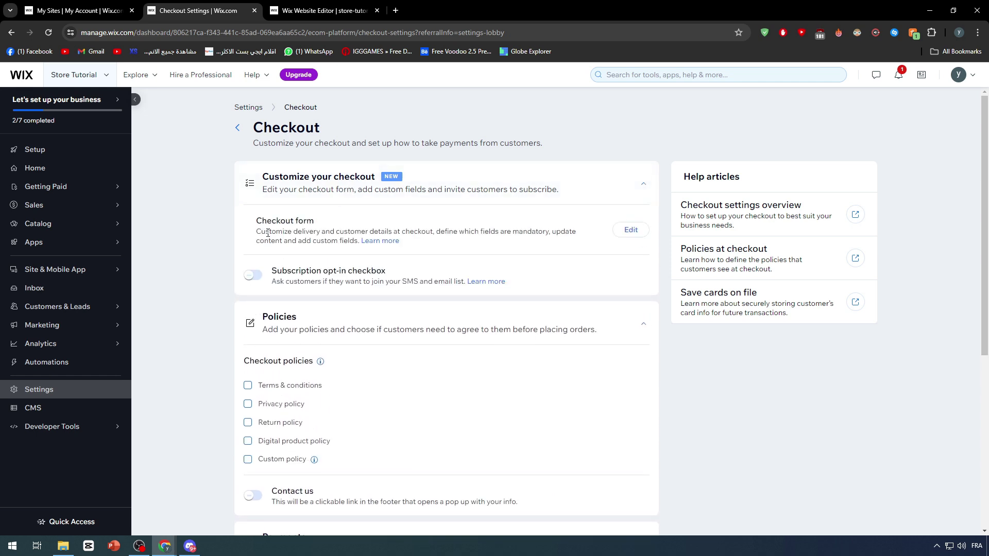
Step: Edit the Checkout form to view its Customer details and Delivery details fields
left_click(632, 230)
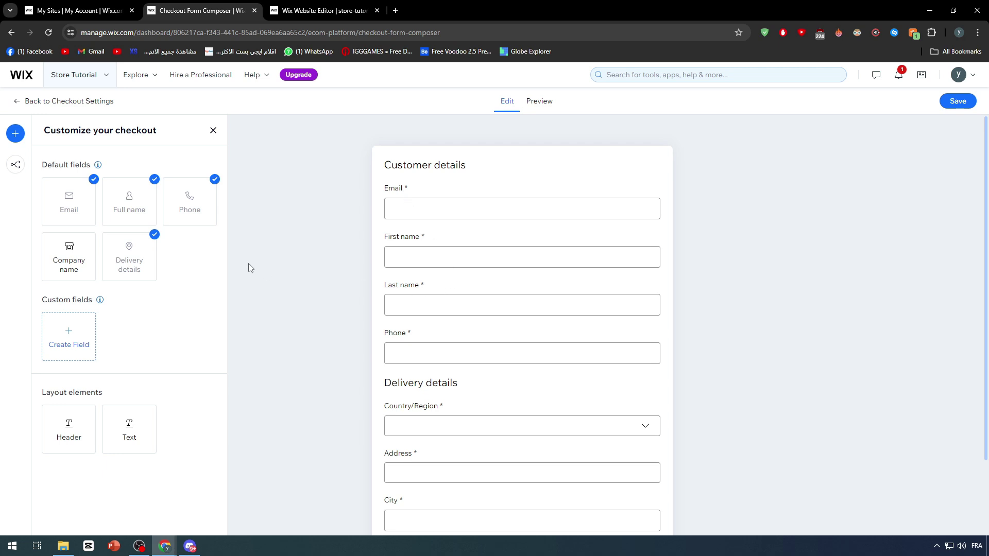
scroll(416, 252, "down", 2)
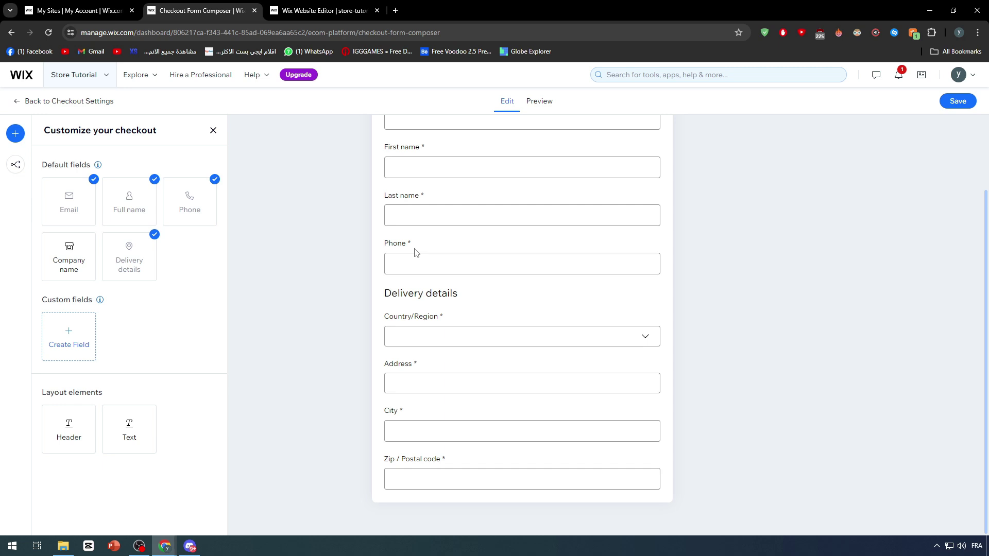
scroll(416, 252, "up", 2)
scroll(490, 242, "down", 2)
scroll(451, 463, "up", 2)
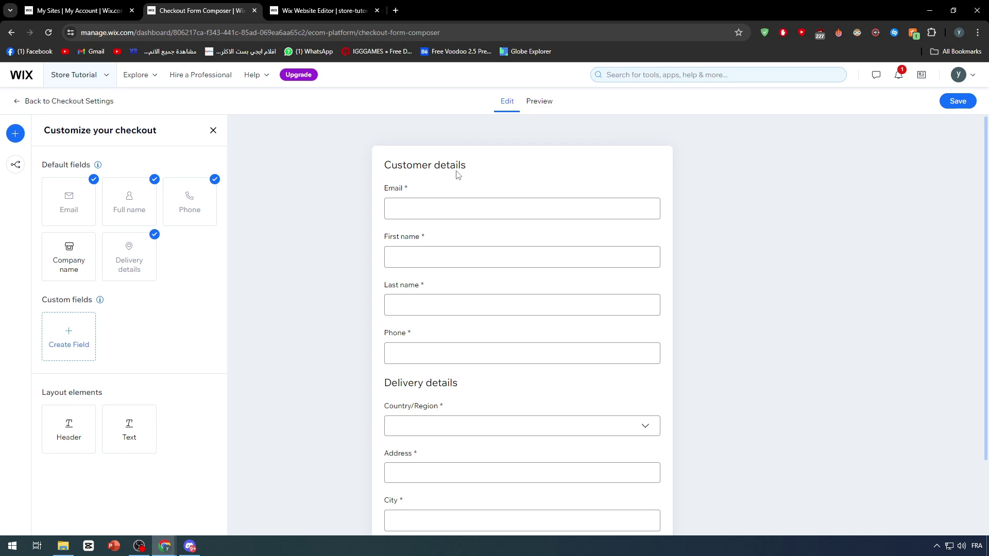
scroll(464, 206, "down", 2)
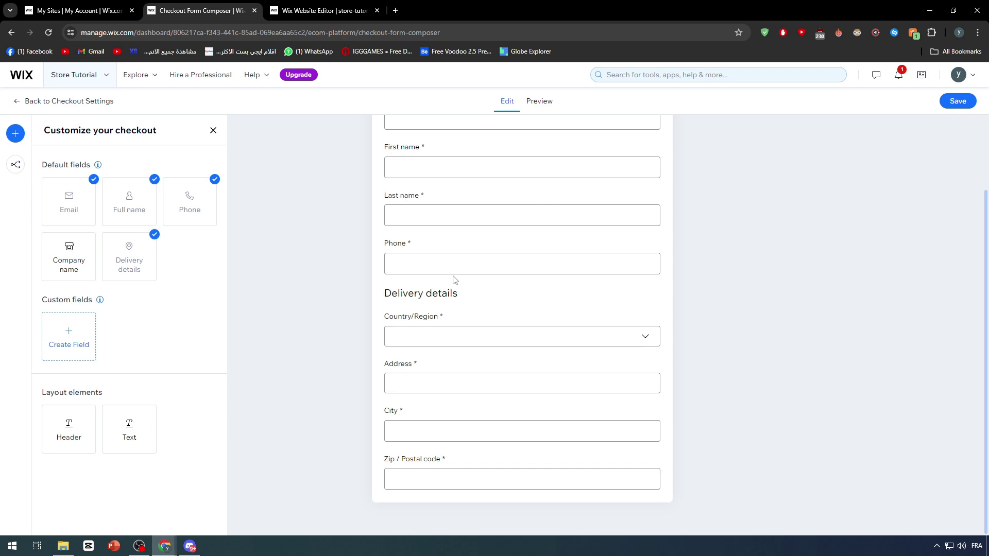
scroll(444, 206, "up", 2)
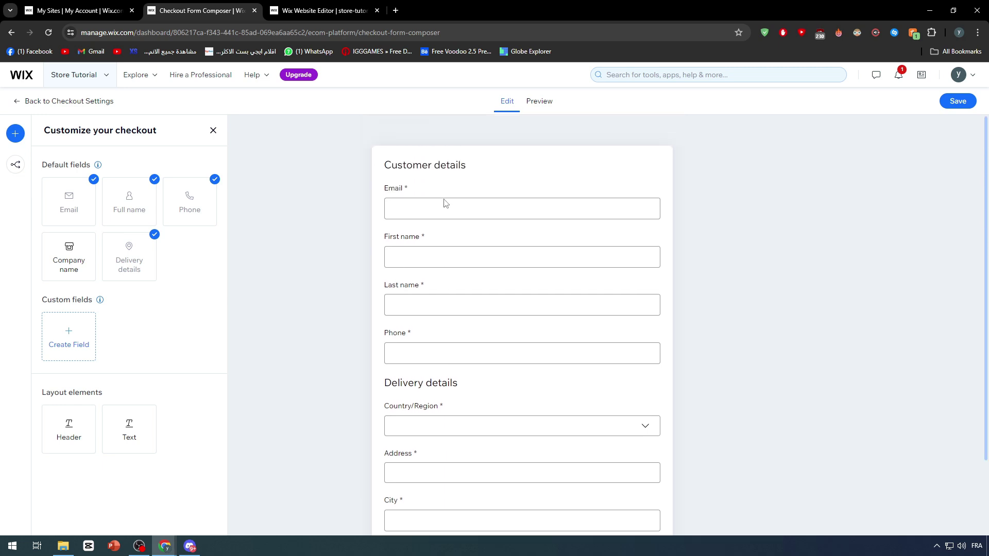
scroll(444, 203, "down", 2)
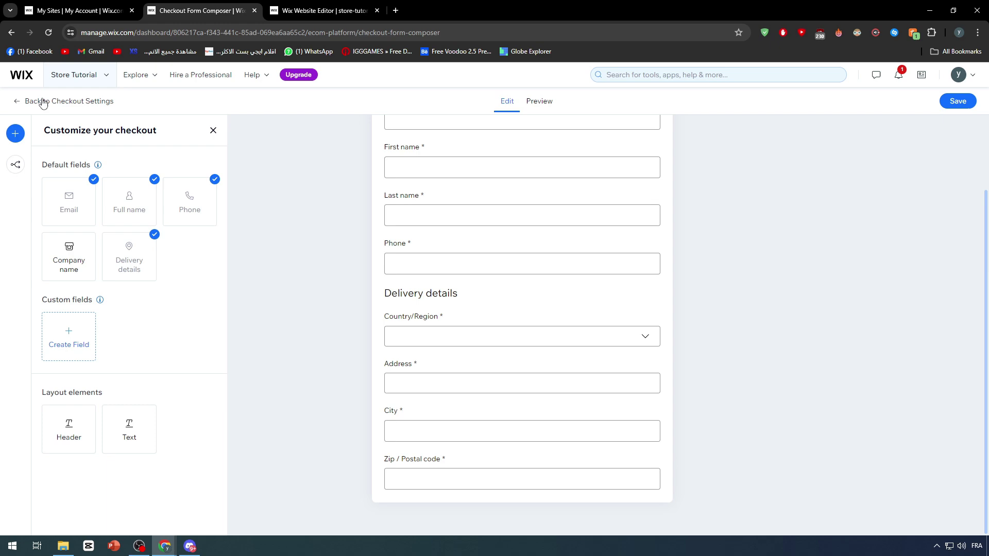
scroll(404, 227, "up", 2)
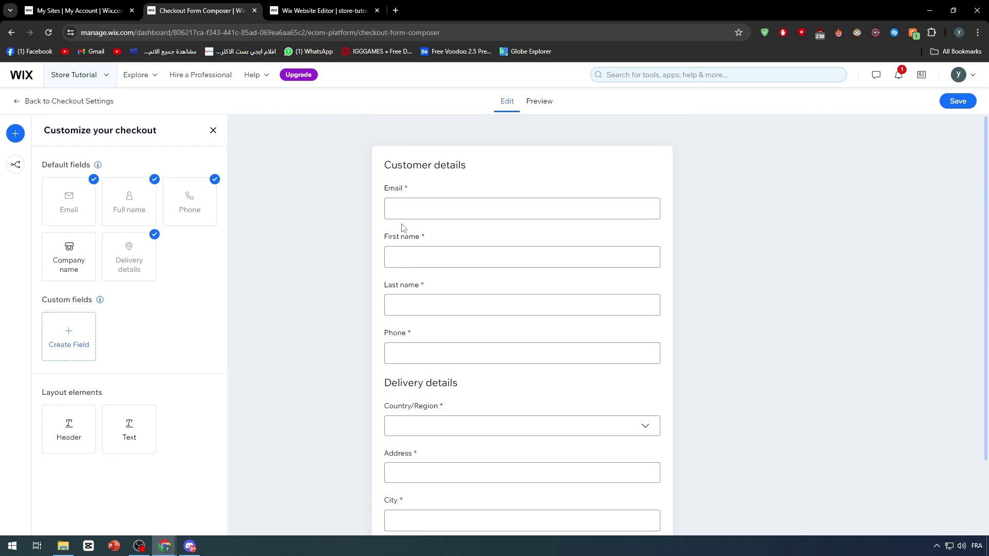
scroll(394, 221, "down", 2)
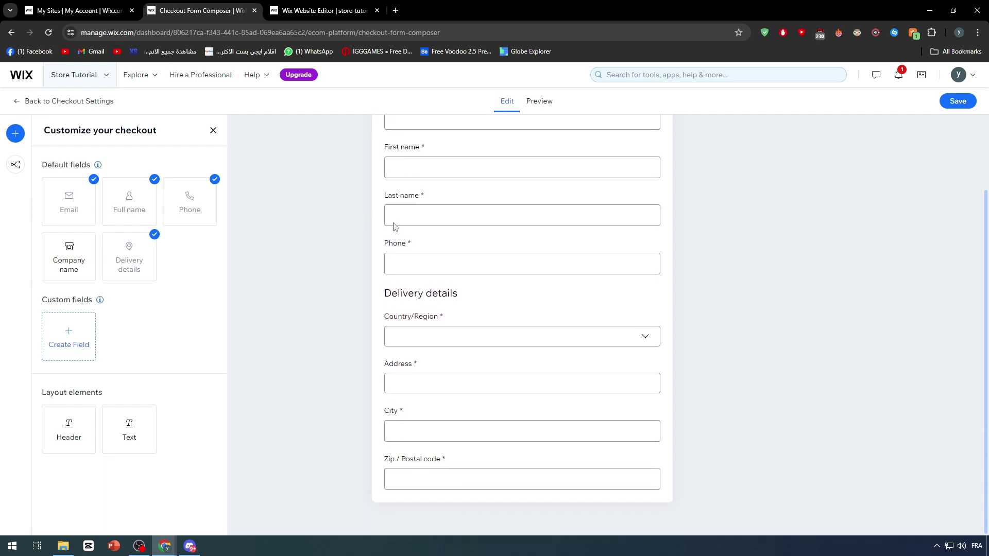
Step: Return to Checkout settings and tick Terms & conditions, Privacy policy and Return policy
left_click(30, 106)
scroll(471, 260, "down", 3)
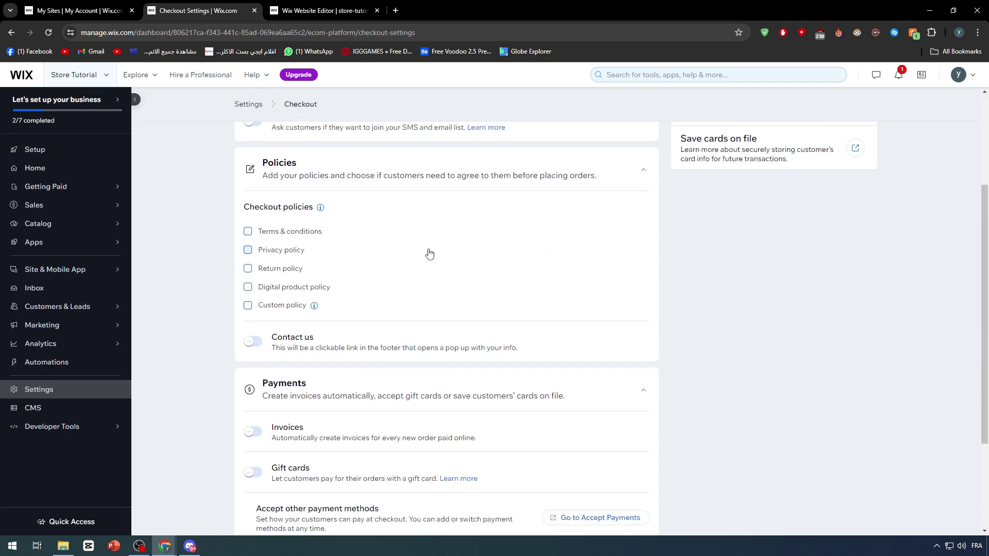
left_click(249, 233)
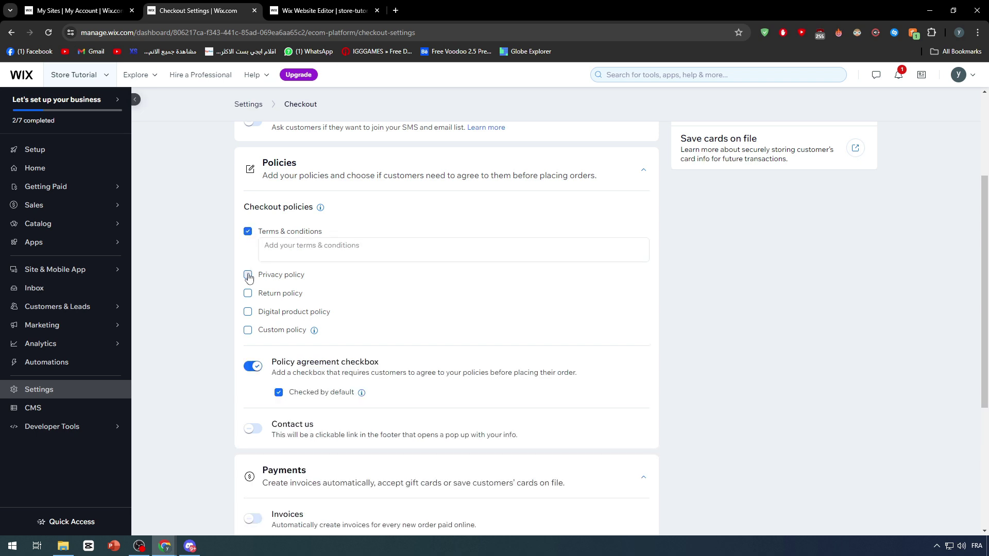
left_click(248, 277)
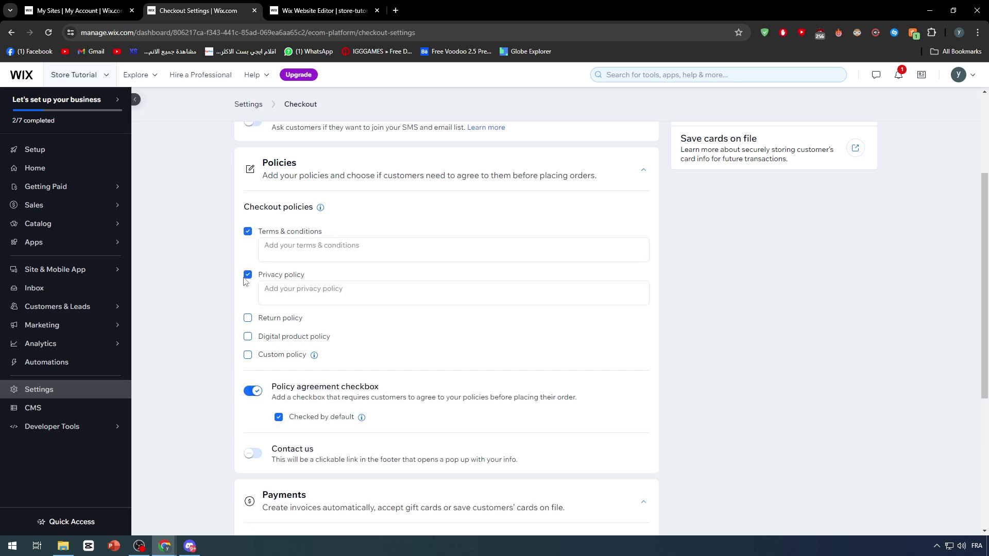
left_click(248, 318)
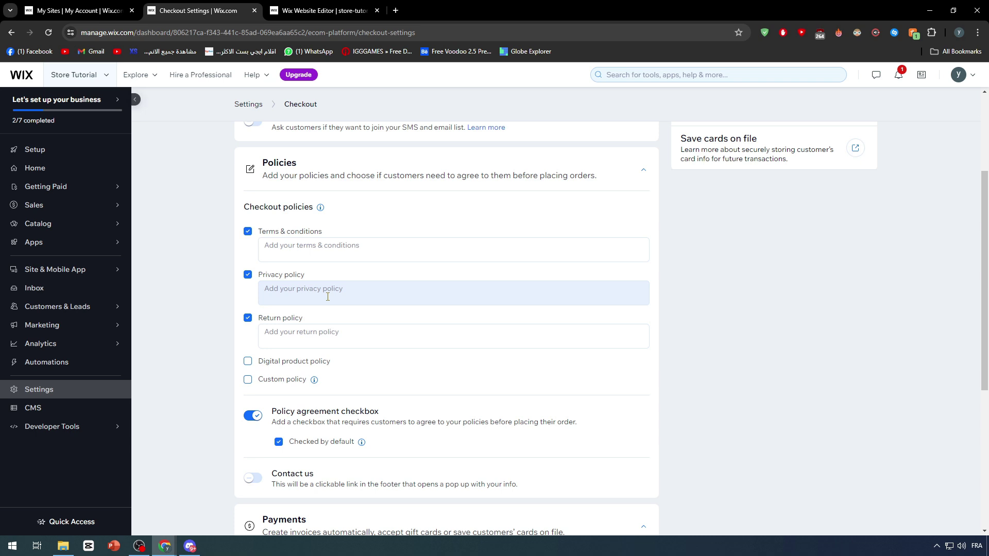
scroll(292, 304, "down", 3)
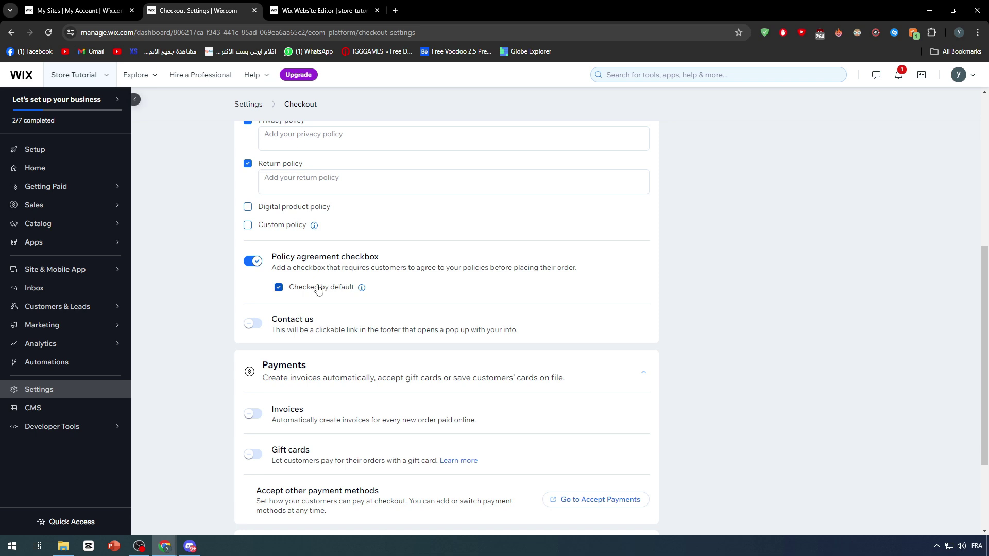
Step: Untick 'Checked by default' for the policy agreement checkbox and review the remaining settings
left_click(280, 289)
scroll(264, 278, "down", 2)
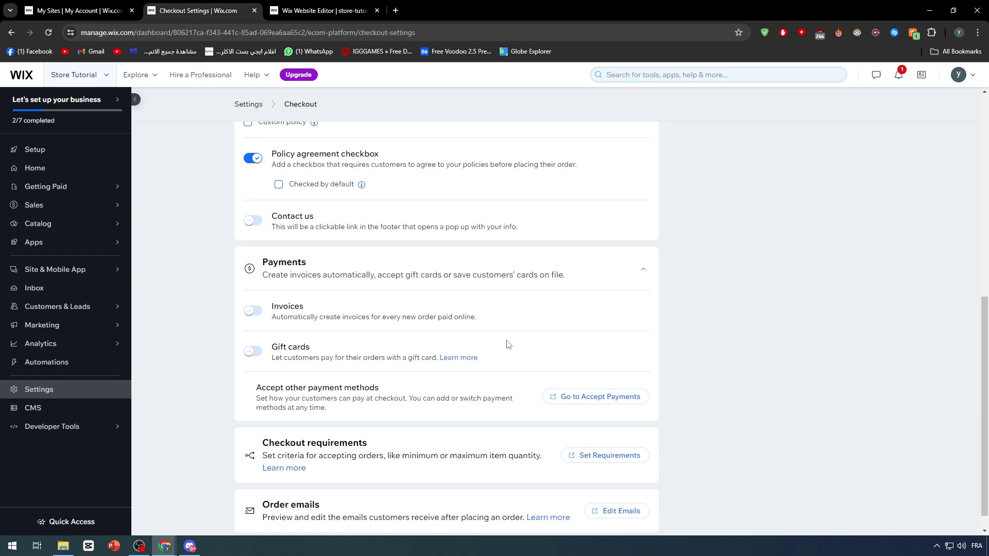
scroll(399, 272, "down", 1)
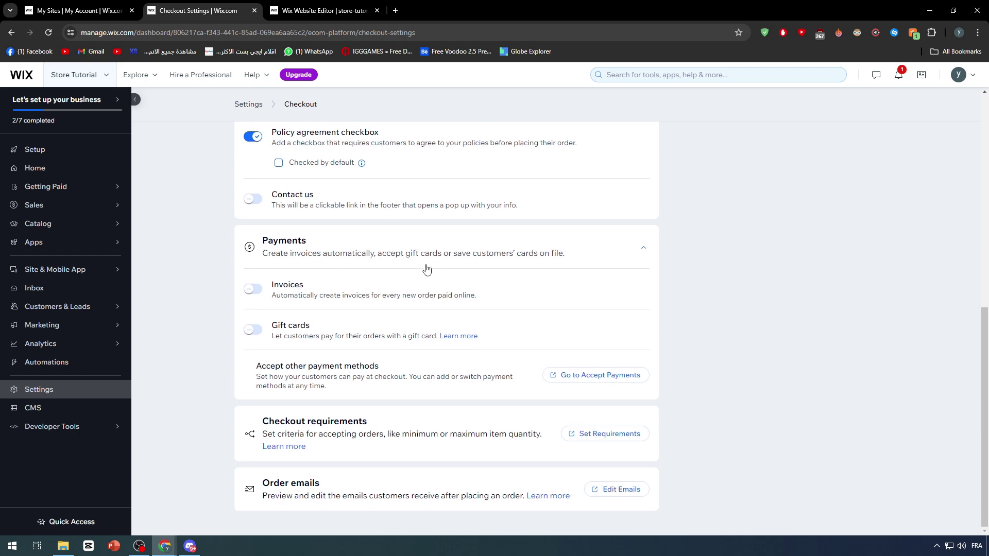
scroll(427, 268, "up", 8)
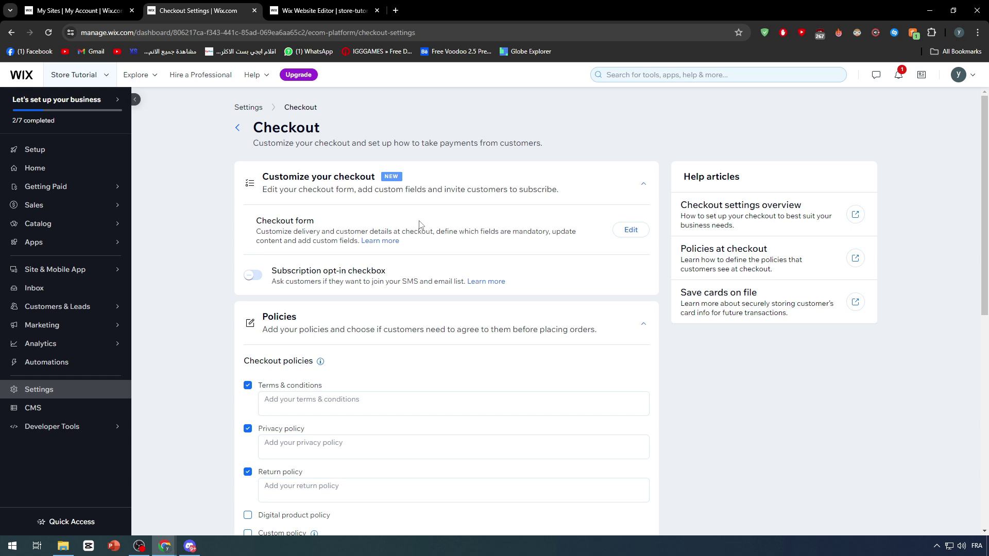